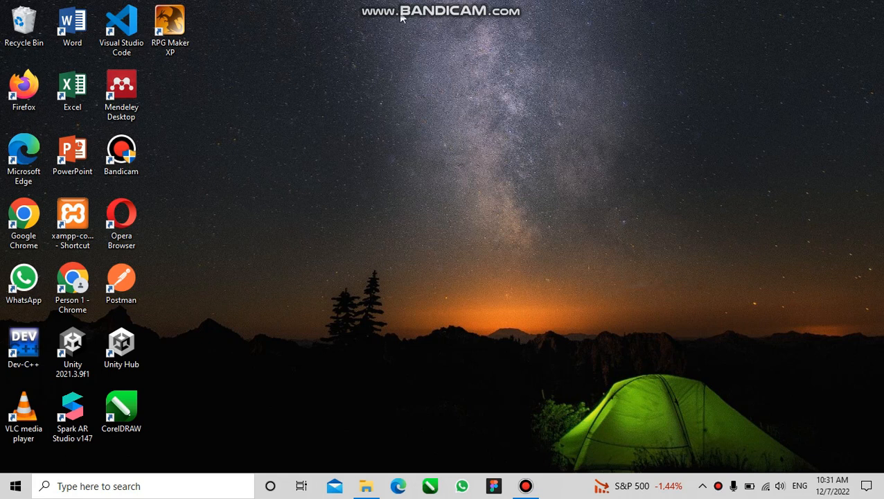
# Open Word and create a new blank document
pyautogui.doubleClick(68, 32)
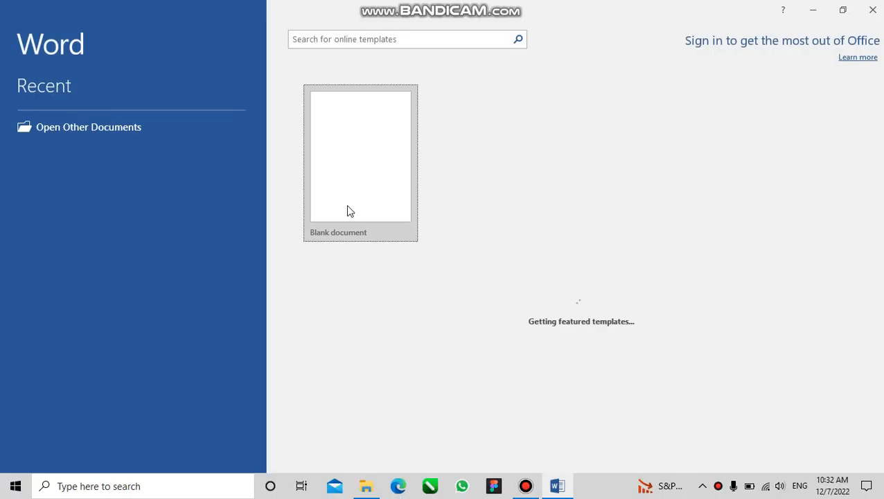
pyautogui.click(363, 168)
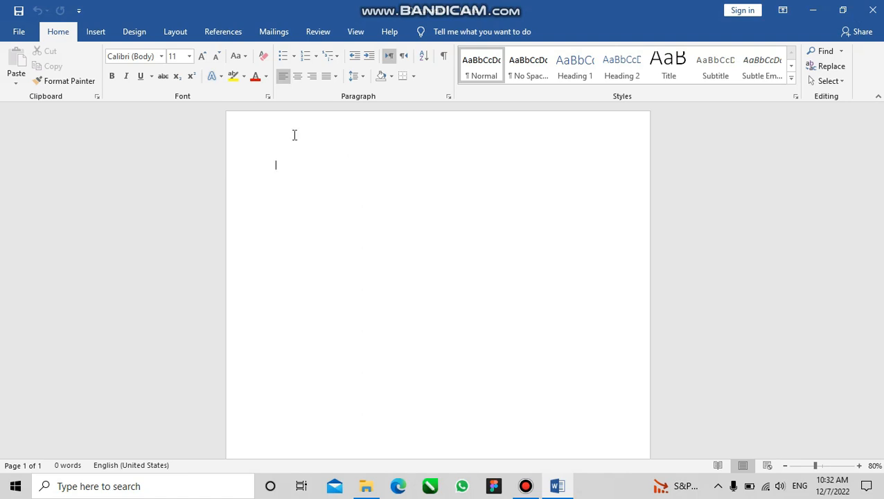
# Set the blank document's page orientation to landscape
pyautogui.click(176, 31)
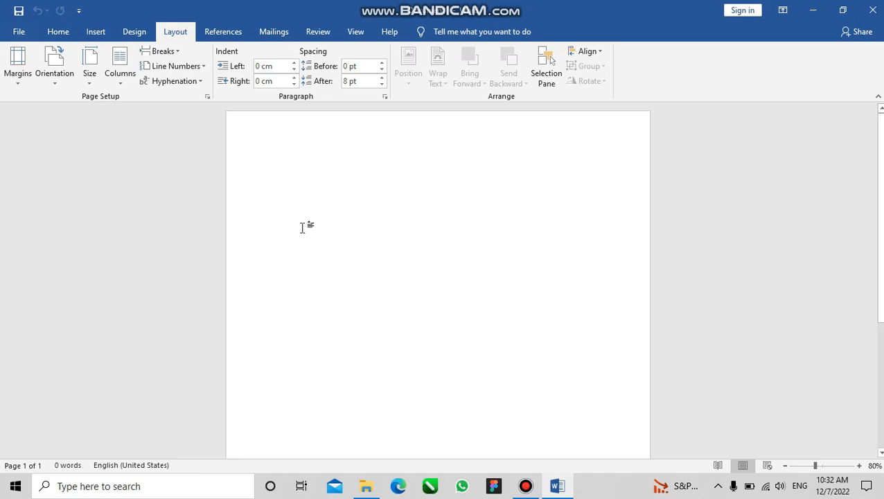
pyautogui.click(87, 86)
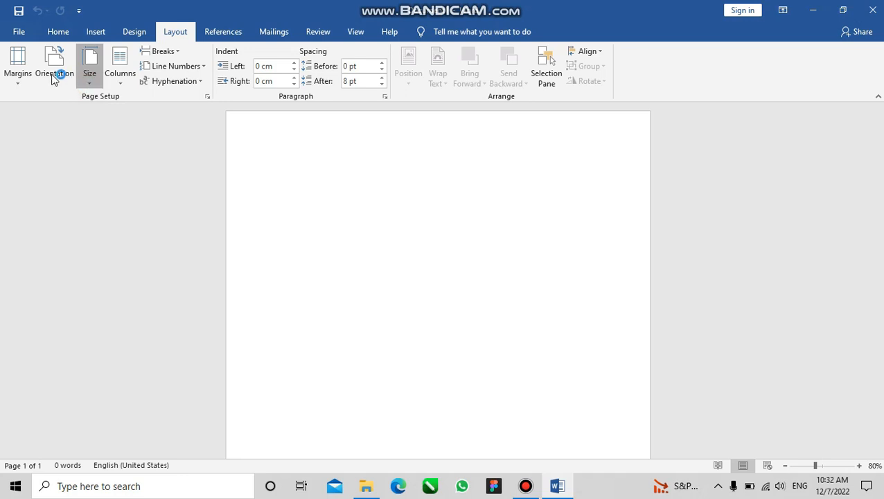
pyautogui.click(39, 163)
pyautogui.click(64, 79)
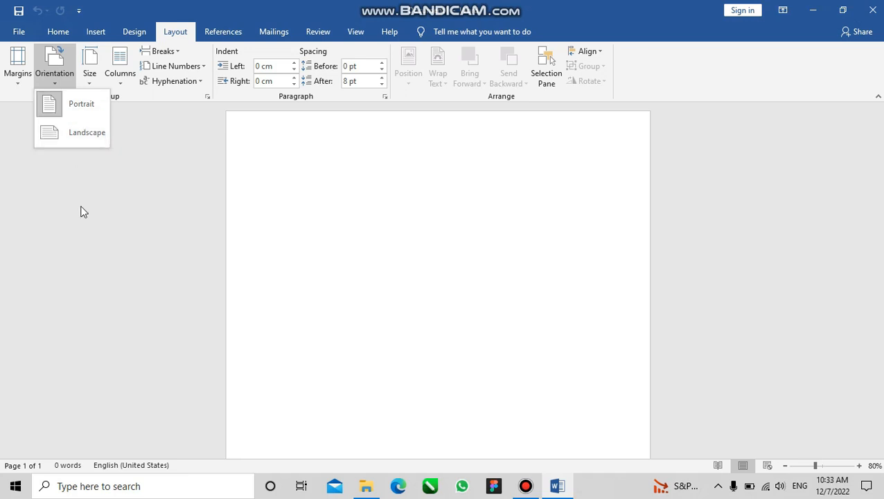
pyautogui.click(67, 134)
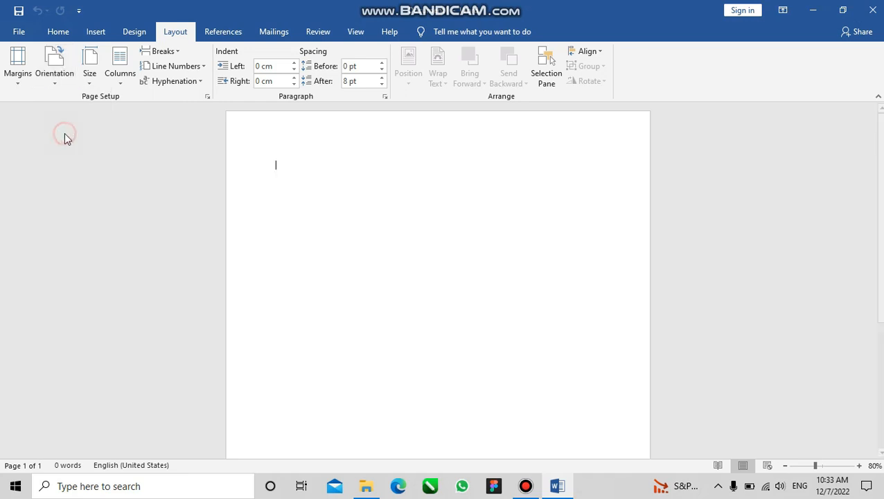
# Set the document's page orientation to portrait
pyautogui.click(59, 68)
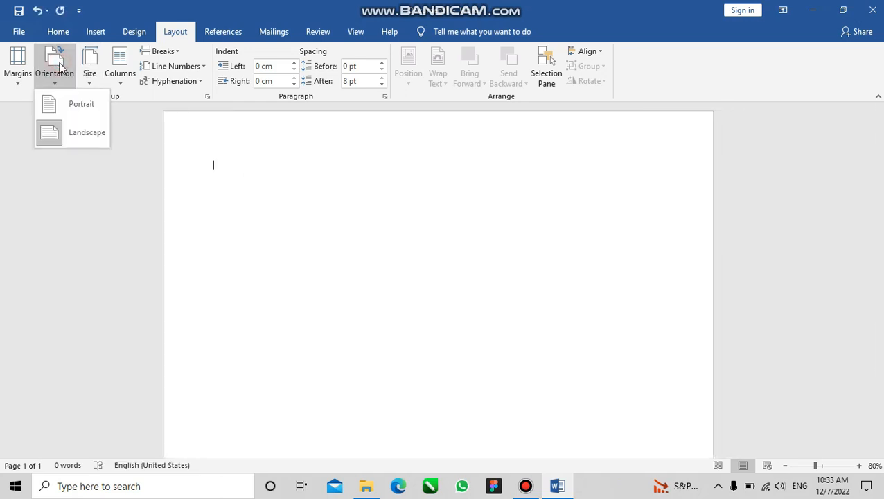
pyautogui.click(55, 111)
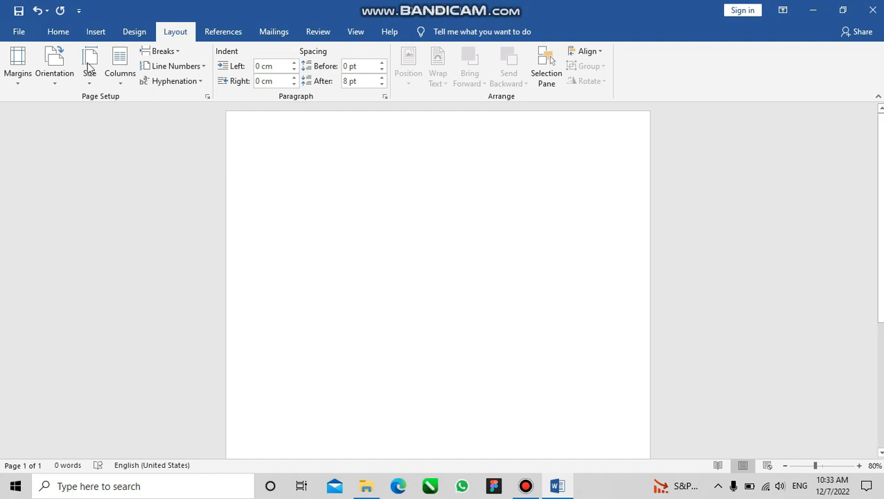
pyautogui.click(45, 78)
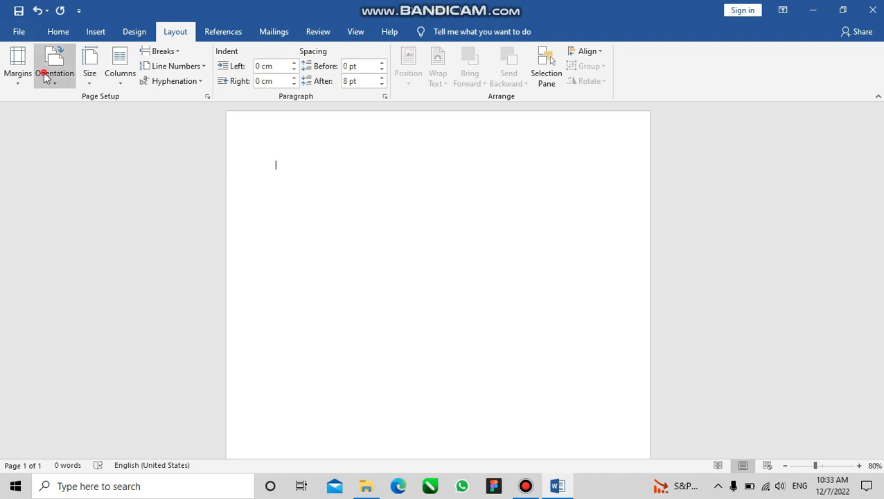
pyautogui.click(355, 200)
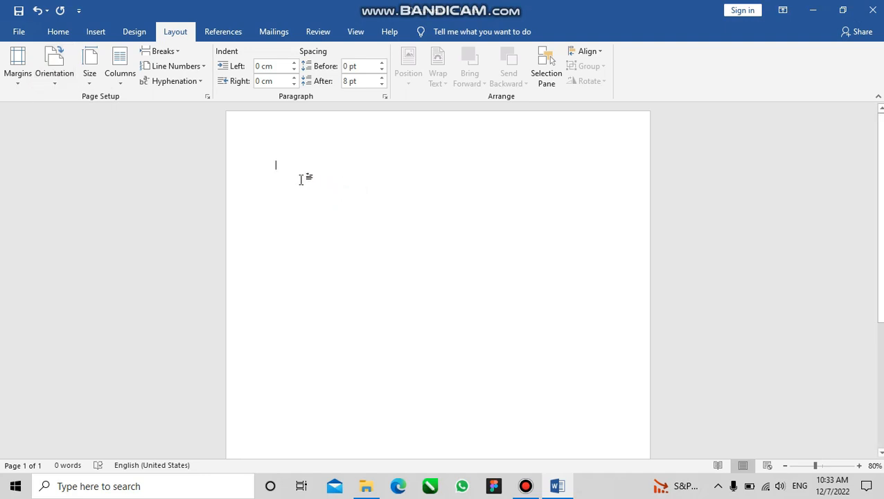
pyautogui.click(45, 72)
pyautogui.click(62, 102)
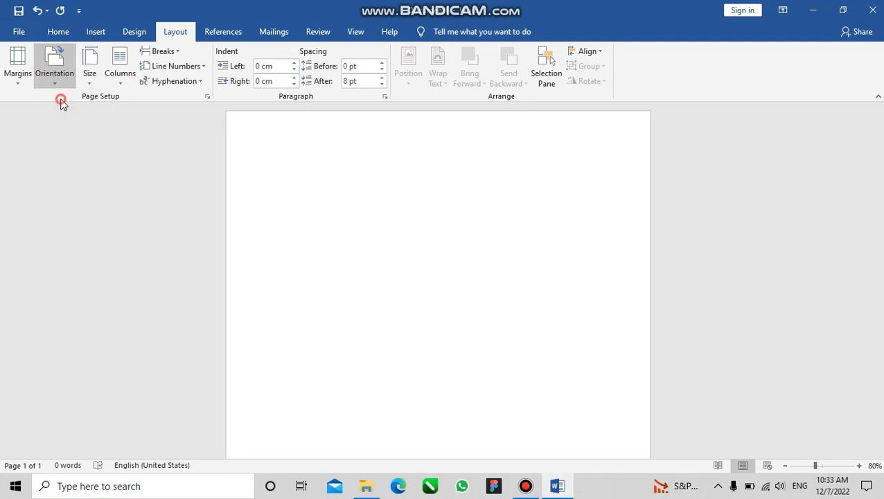
# Set the document's paper size to A4 (21 cm x 29.7 cm)
pyautogui.click(88, 79)
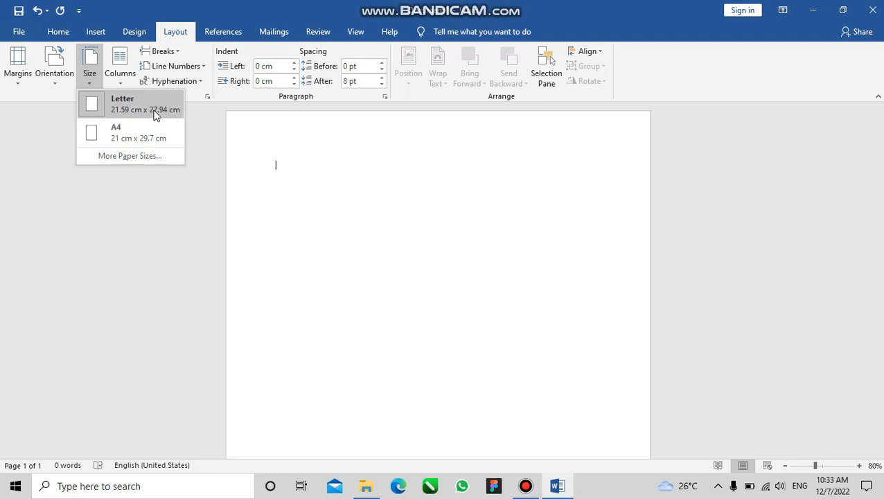
pyautogui.click(107, 133)
# Examine the available paper sizes and the width and height settings in Page Setup, leaving the dialog without applying changes
pyautogui.click(90, 76)
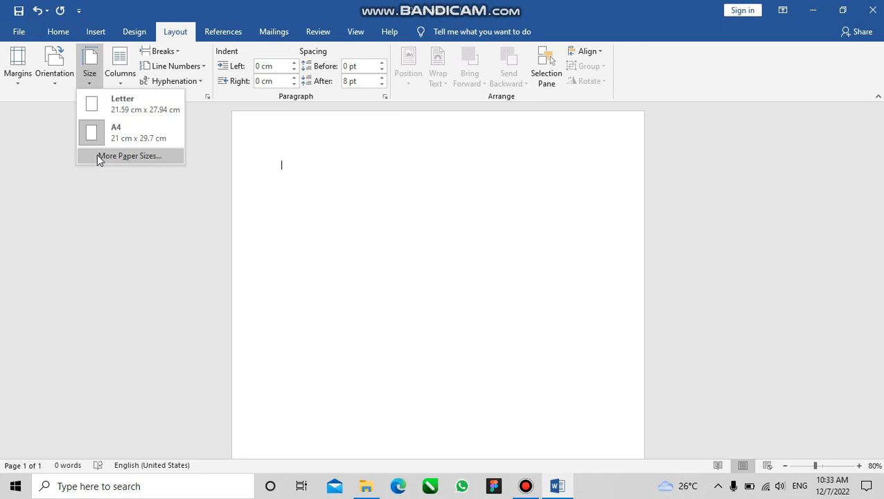
pyautogui.click(97, 155)
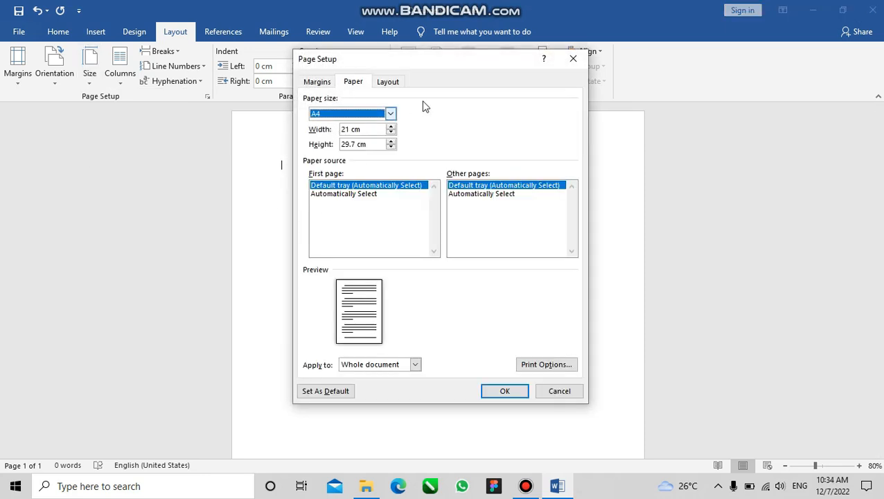
pyautogui.click(390, 114)
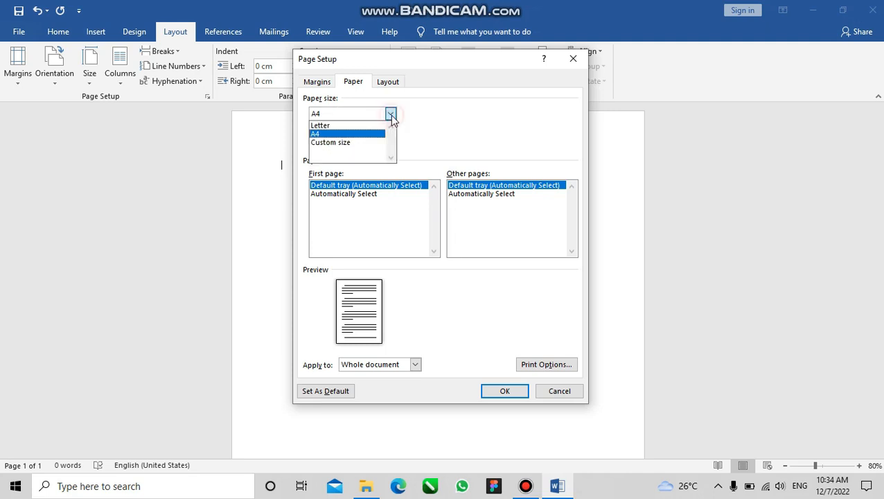
pyautogui.click(351, 143)
pyautogui.click(437, 106)
pyautogui.click(340, 130)
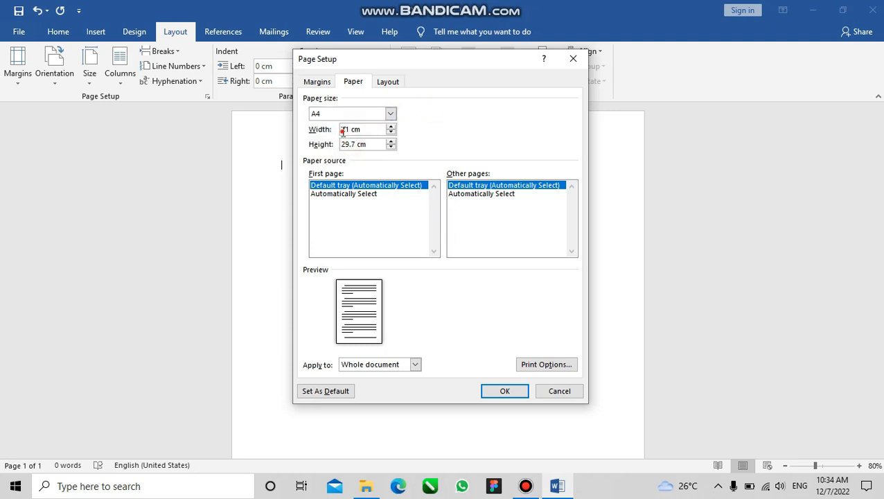
pyautogui.click(350, 129)
pyautogui.click(573, 61)
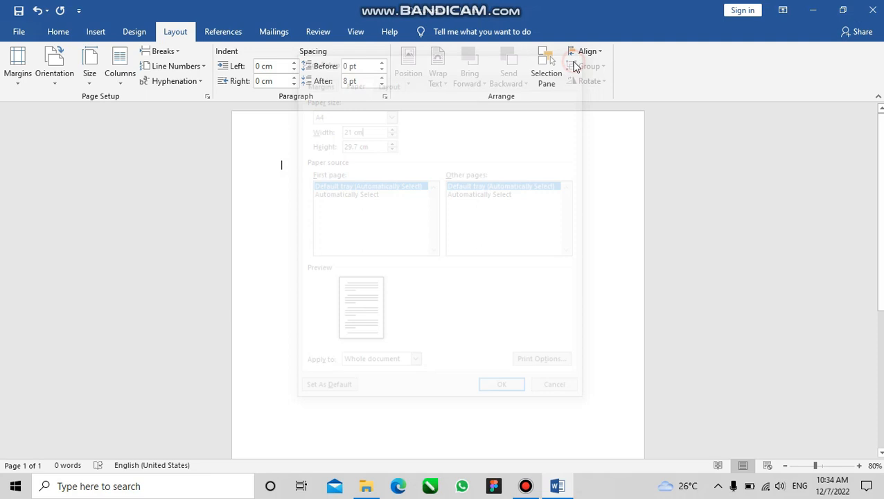
# Reapply the A4 paper size to the document
pyautogui.click(91, 61)
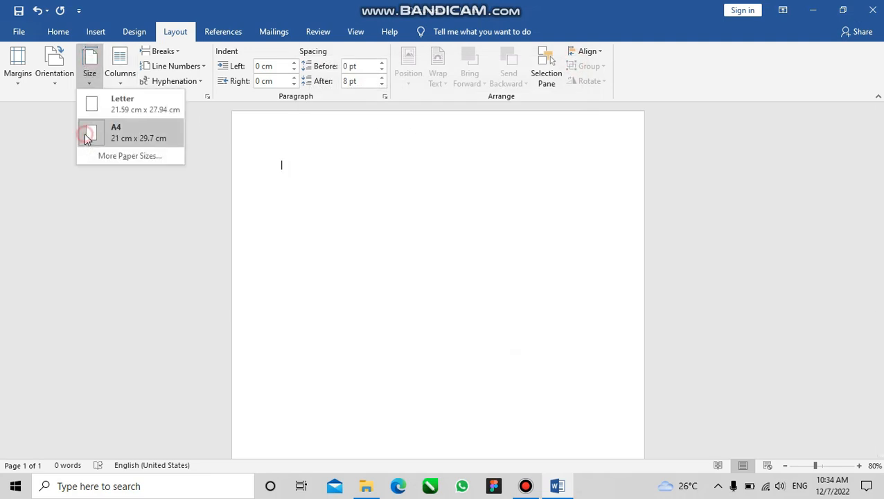
pyautogui.click(87, 137)
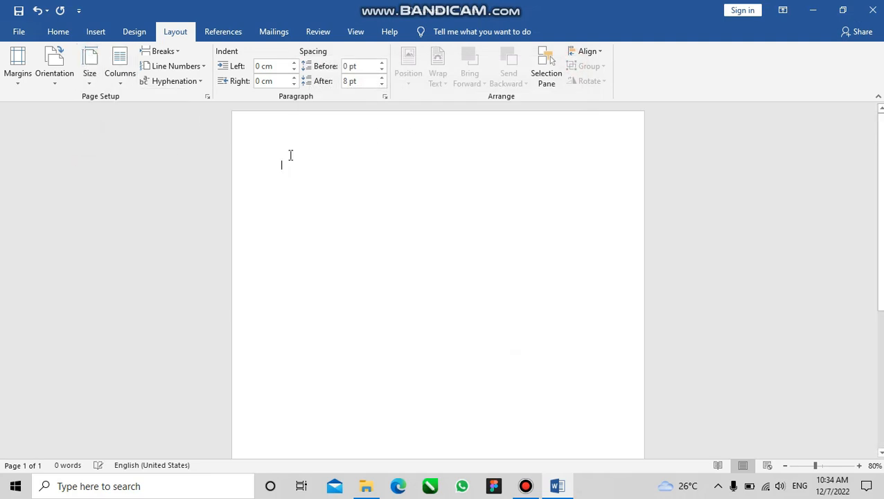
# Examine the margin presets and the margin areas around the page, including the header area
pyautogui.click(11, 82)
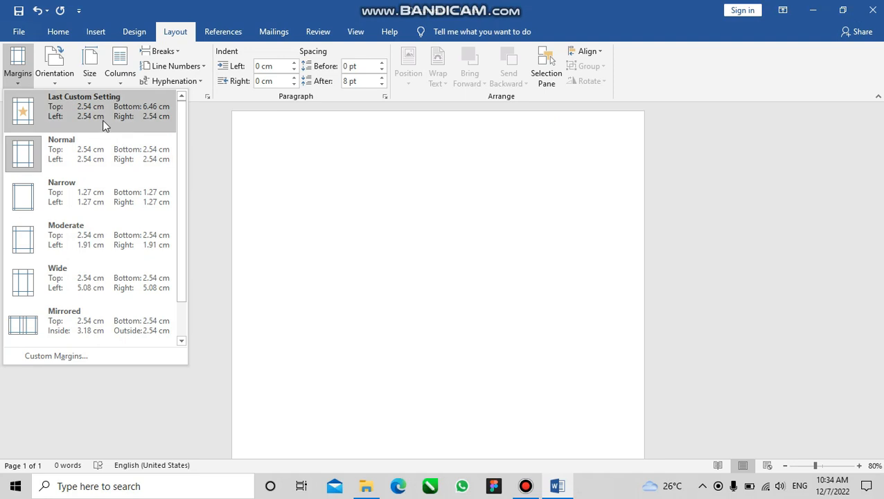
pyautogui.click(353, 207)
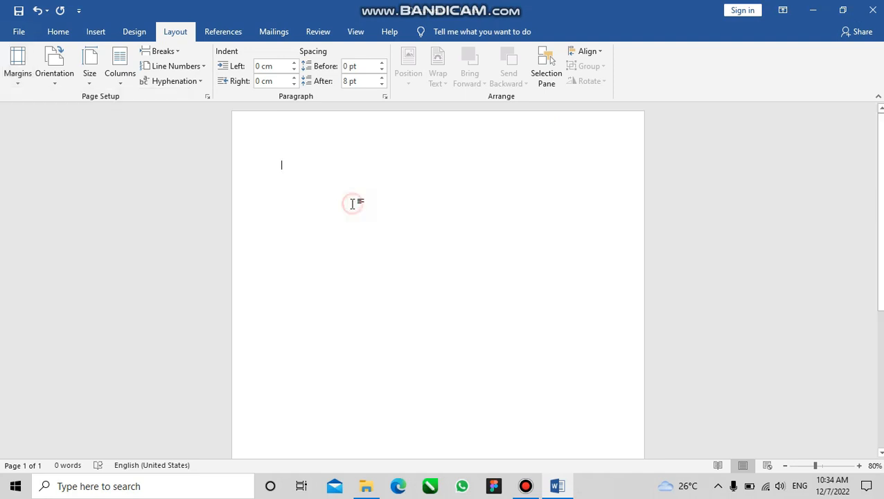
pyautogui.click(243, 172)
pyautogui.click(244, 172)
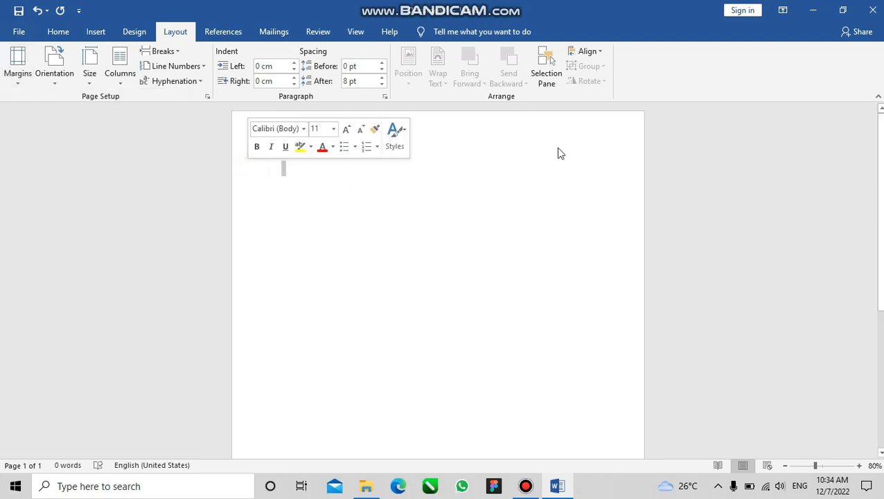
pyautogui.click(637, 171)
pyautogui.click(490, 127)
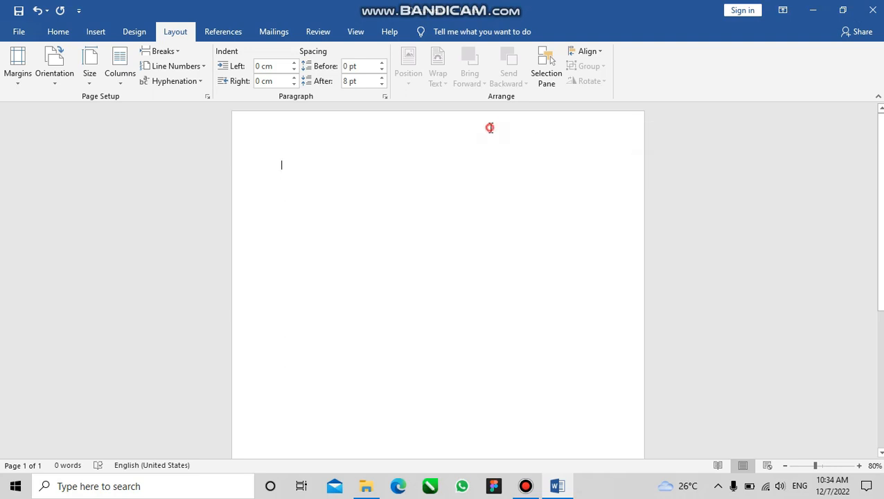
pyautogui.doubleClick(490, 127)
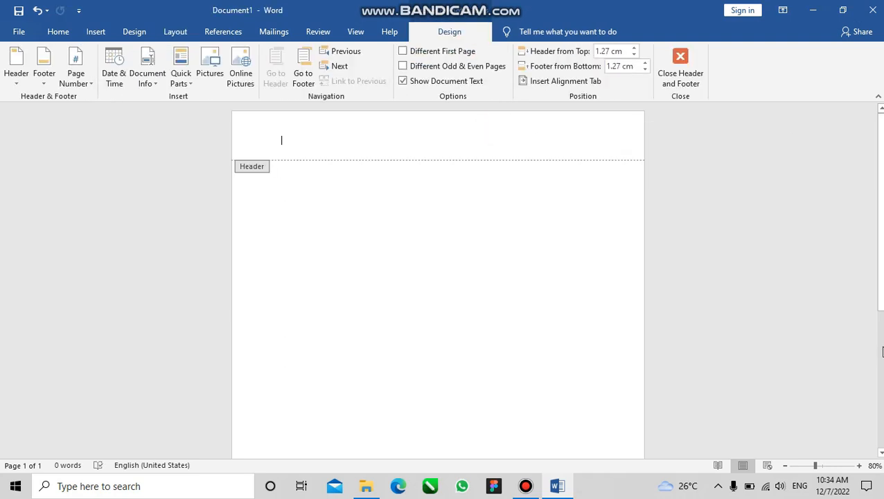
pyautogui.moveTo(880, 297); pyautogui.dragTo(880, 437)
pyautogui.click(503, 372)
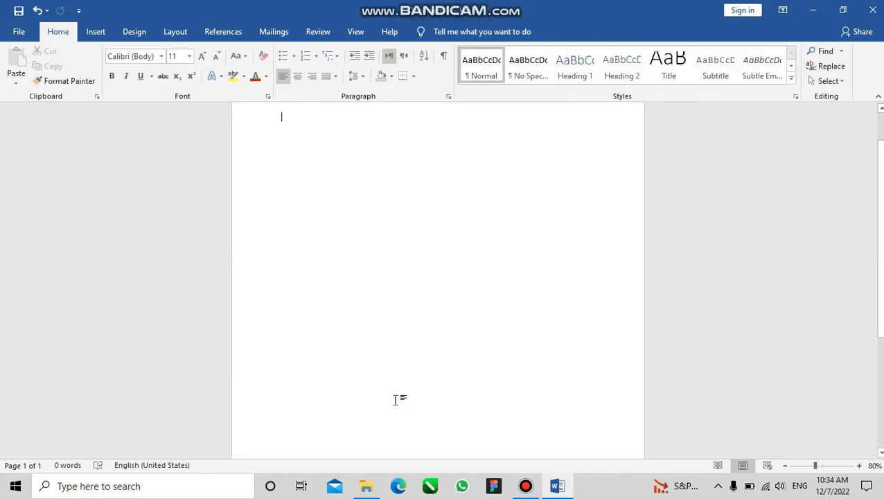
pyautogui.moveTo(880, 201); pyautogui.dragTo(881, 170)
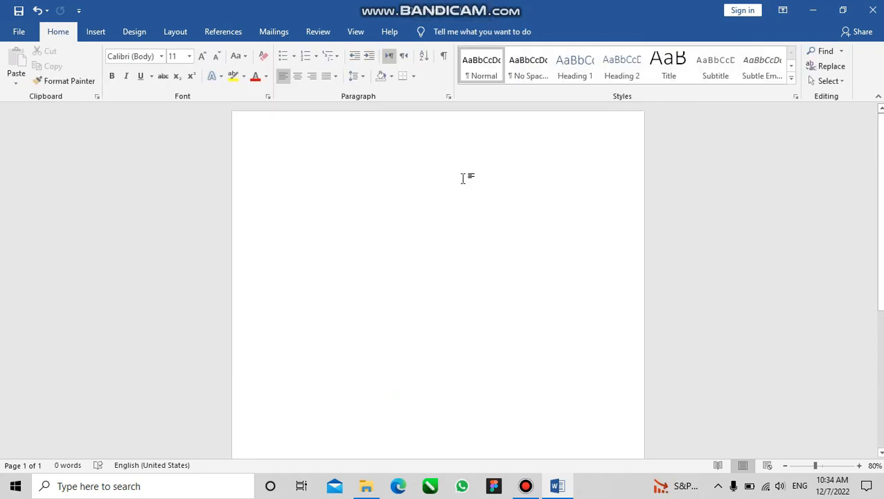
# Accept custom page margins of 2.54 cm on all sides, and apply the Normal margin preset to the document
pyautogui.click(170, 31)
pyautogui.click(18, 61)
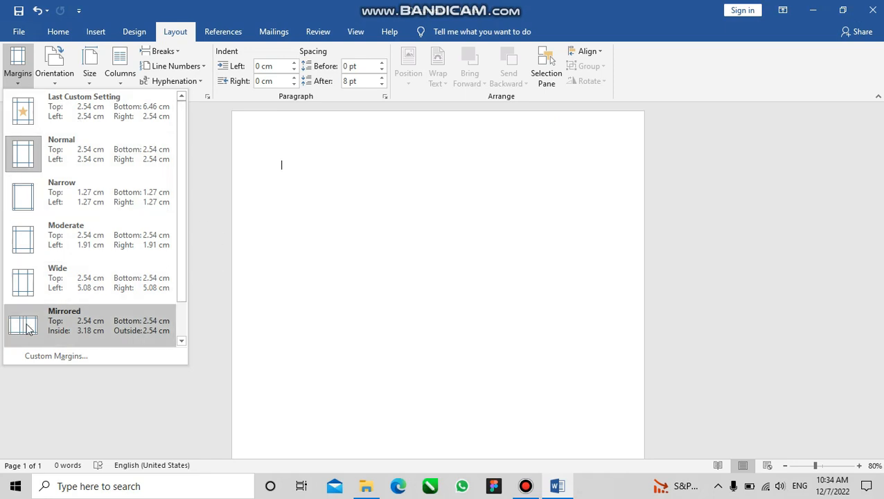
pyautogui.scroll(-1, 181, 157)
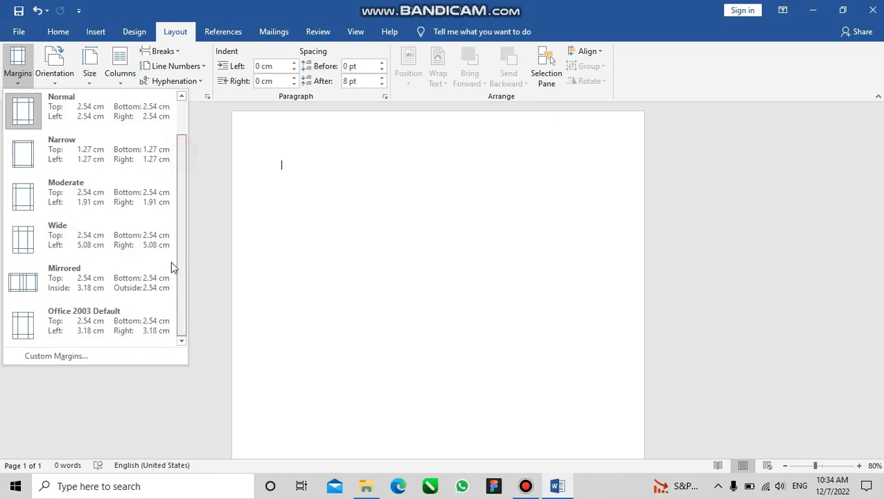
pyautogui.click(75, 356)
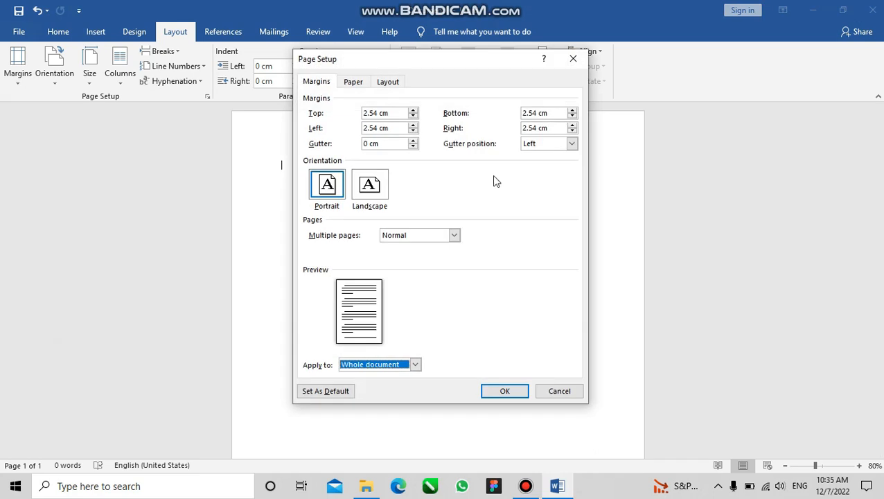
pyautogui.click(370, 129)
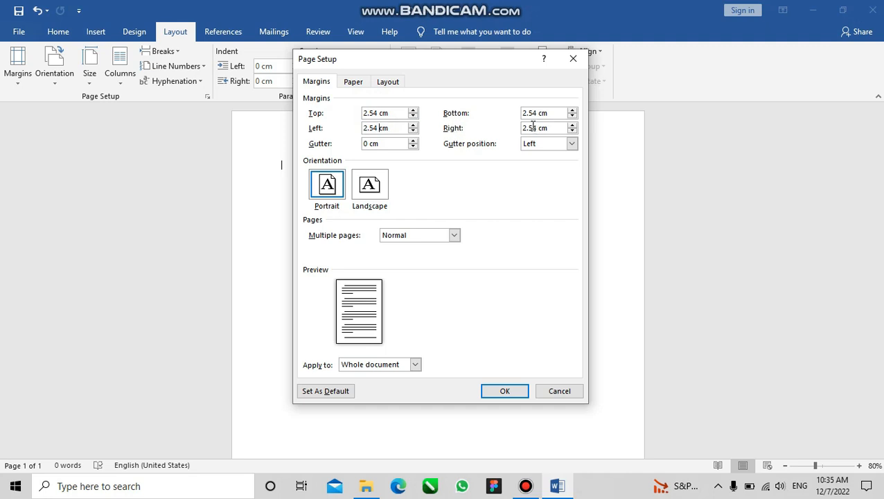
pyautogui.click(502, 390)
pyautogui.click(27, 66)
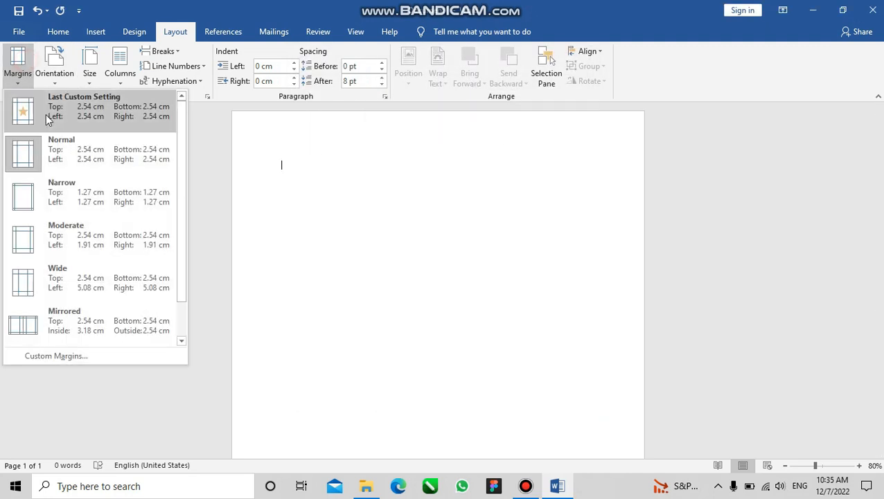
pyautogui.click(45, 153)
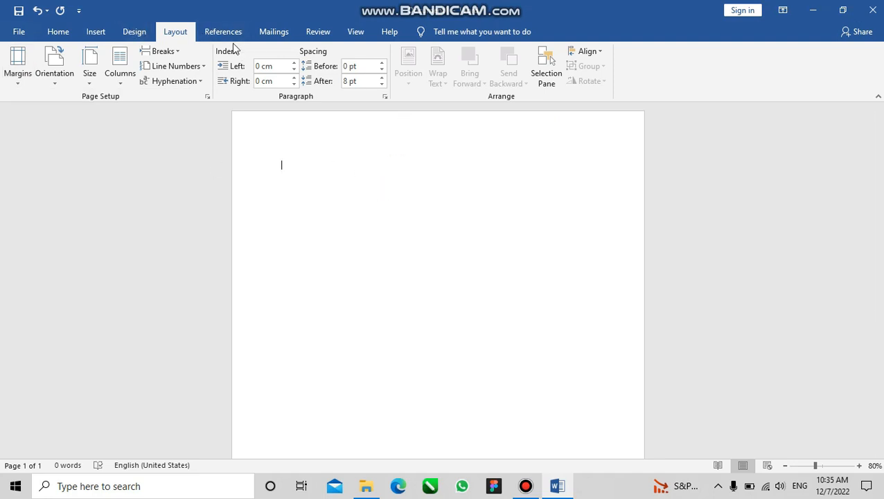
# Set the paragraph spacing after to 0 pt
pyautogui.click(380, 86)
pyautogui.click(285, 165)
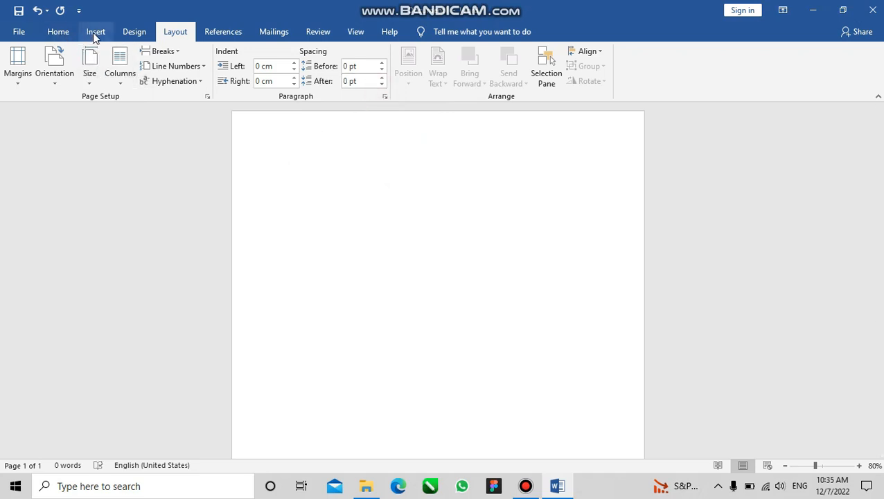
# Set the font for the document's text to Times New Roman (Headings)
pyautogui.click(59, 32)
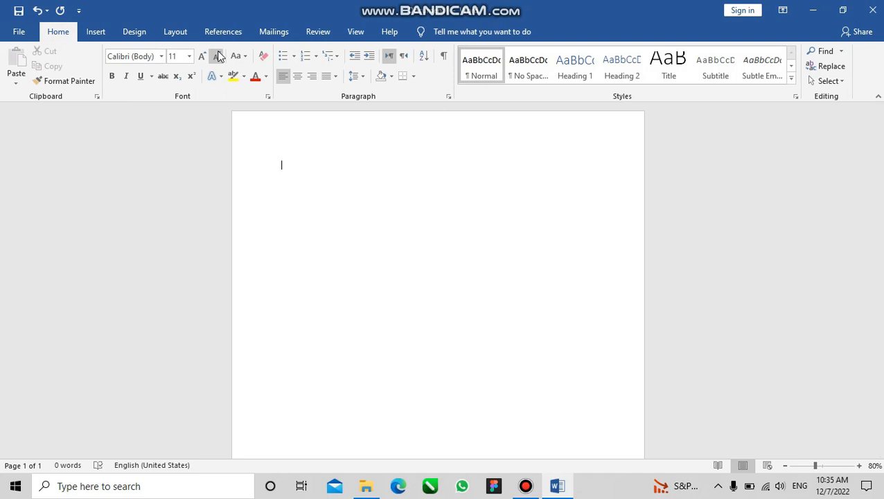
pyautogui.click(162, 57)
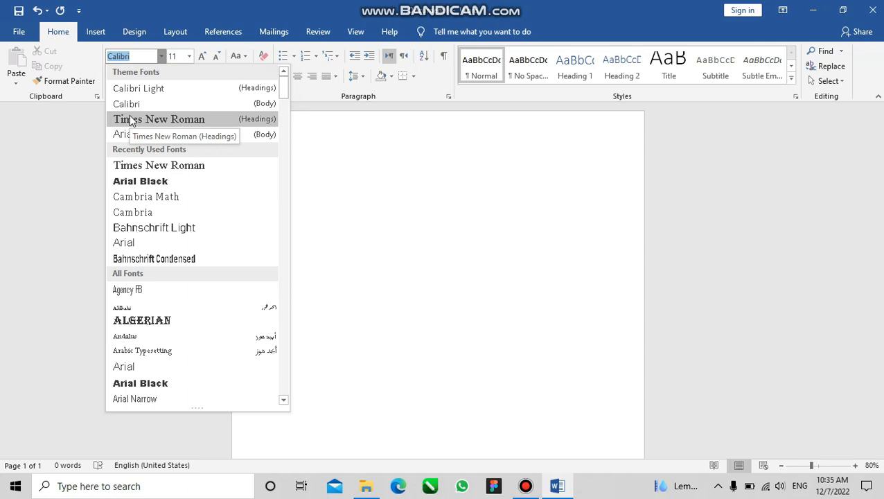
pyautogui.click(182, 122)
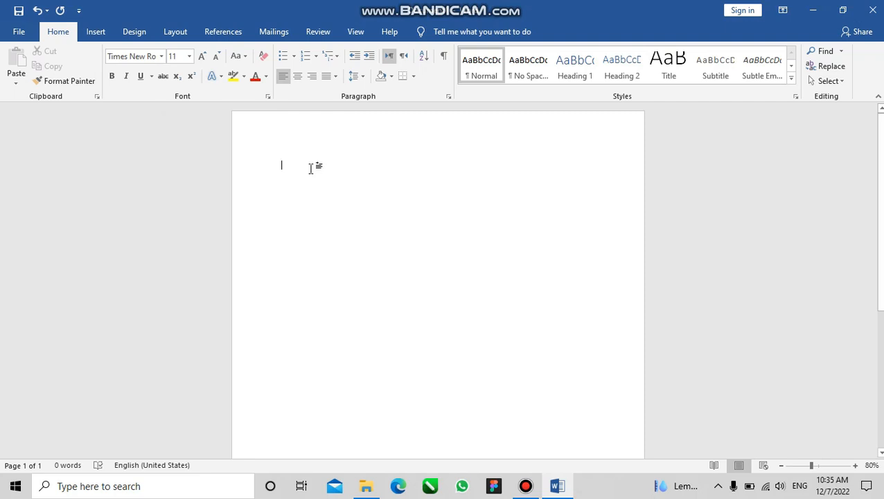
# Set the document's font size to 12 and its line spacing to 1.5
pyautogui.click(188, 57)
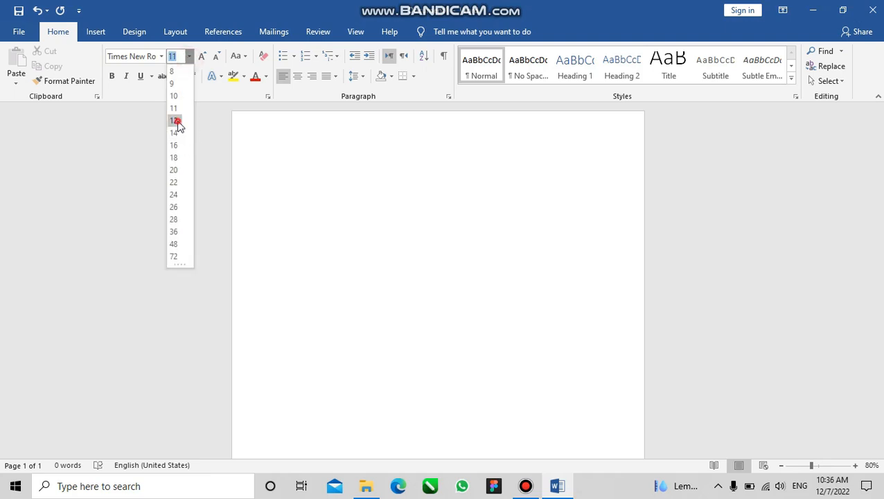
pyautogui.click(175, 121)
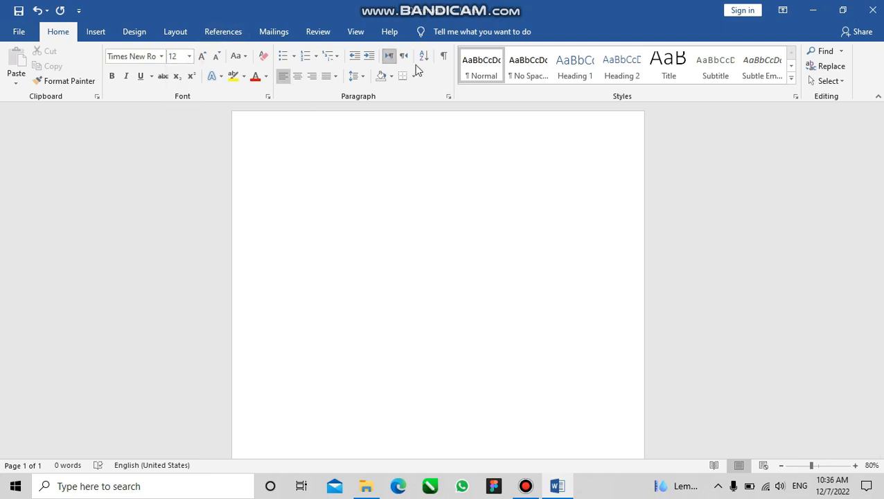
pyautogui.click(354, 78)
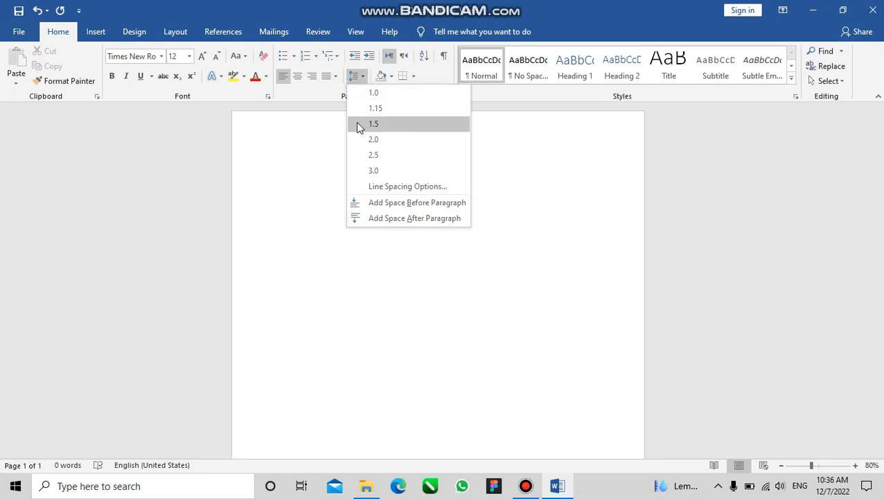
pyautogui.click(407, 126)
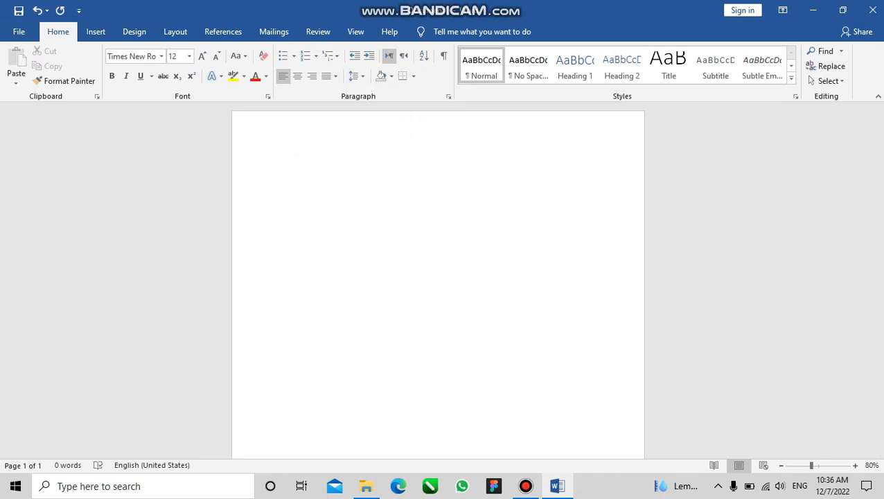
# Switch to File Explorer and open the COBA Word document from the Bandicam folder in Documents
pyautogui.click(526, 486)
pyautogui.click(556, 486)
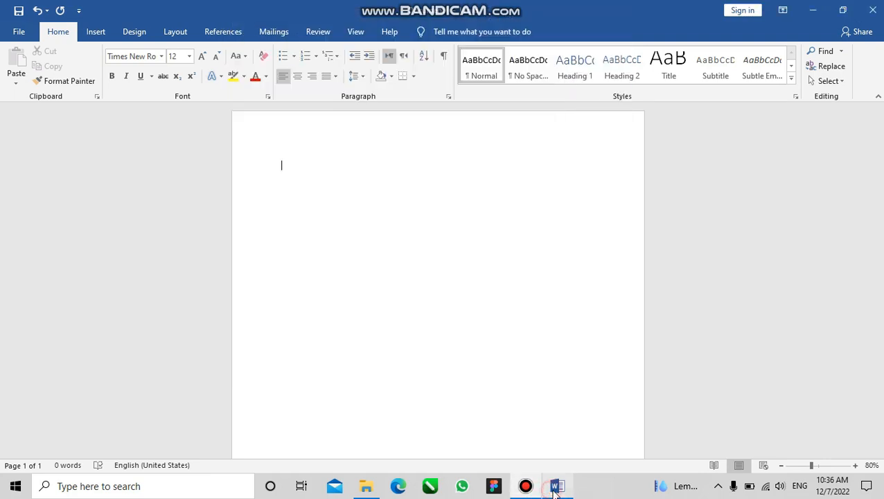
pyautogui.click(558, 483)
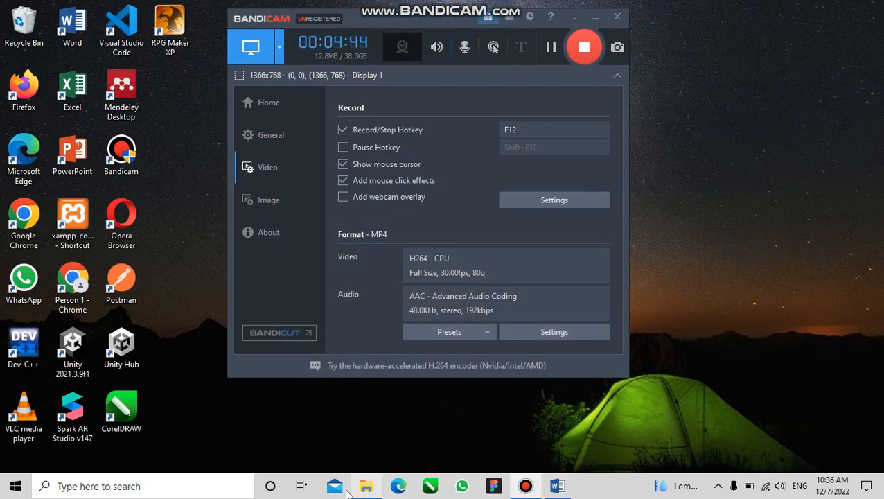
pyautogui.click(364, 486)
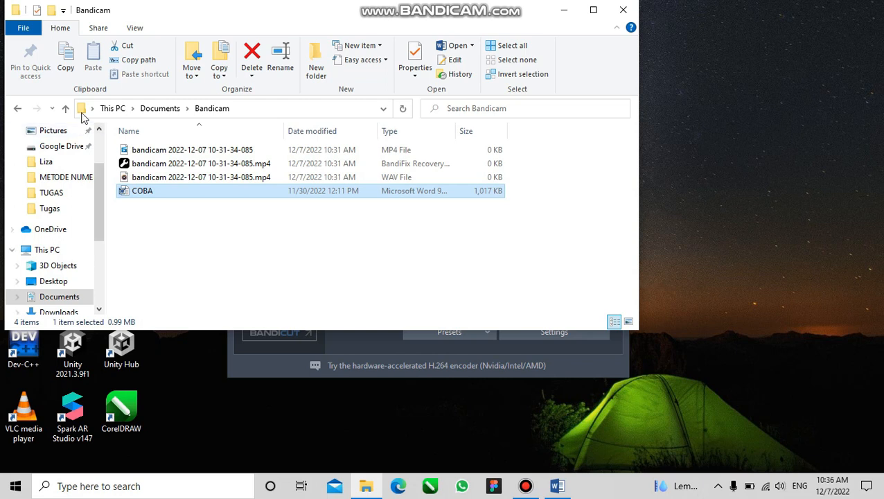
pyautogui.doubleClick(152, 193)
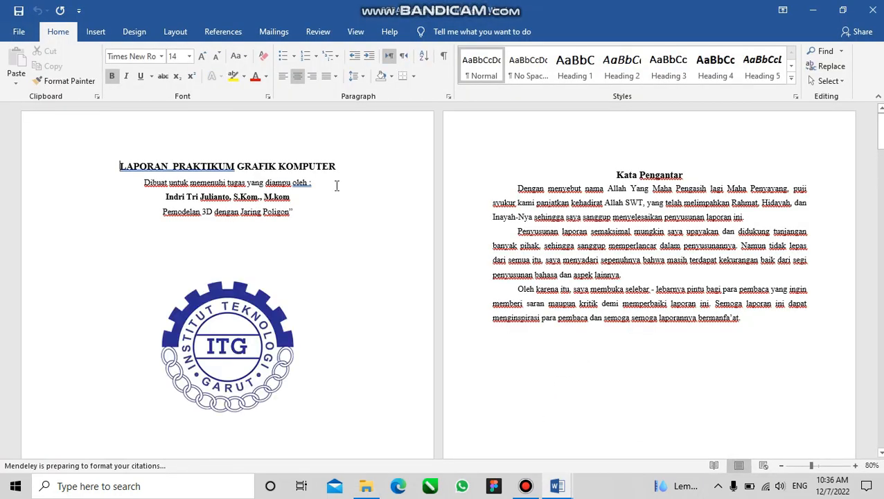
# Copy the title LAPORAN PRAKTIKUM GRAFIK KOMPUTER from COBA into the blank Document1, without the extra line after it
pyautogui.keyDown('ctrl'); pyautogui.scroll(4, 137, 196); pyautogui.keyUp('ctrl')
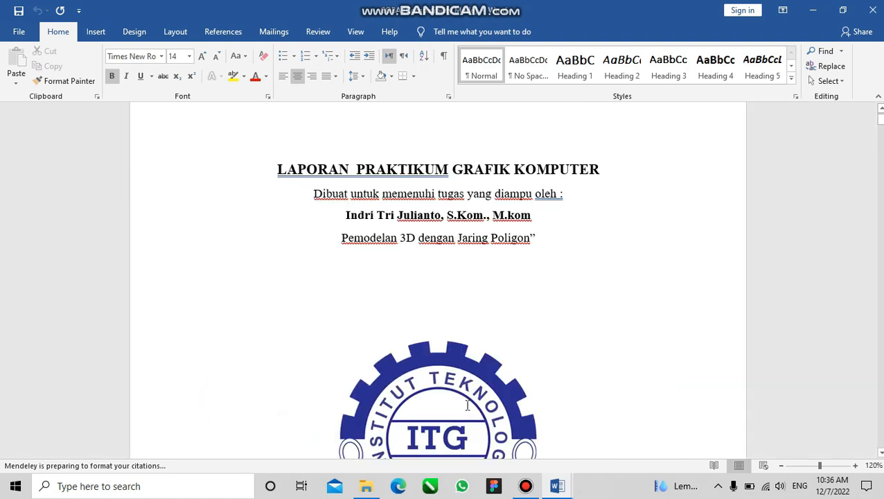
pyautogui.keyDown('ctrl'); pyautogui.scroll(-3, 511, 325); pyautogui.keyUp('ctrl')
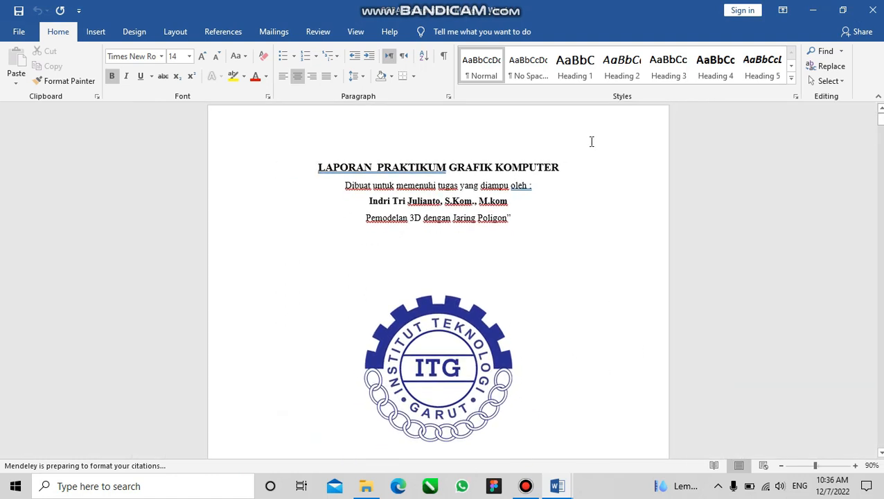
pyautogui.moveTo(566, 169); pyautogui.dragTo(320, 166)
pyautogui.hotkey('ctrl', 'c')
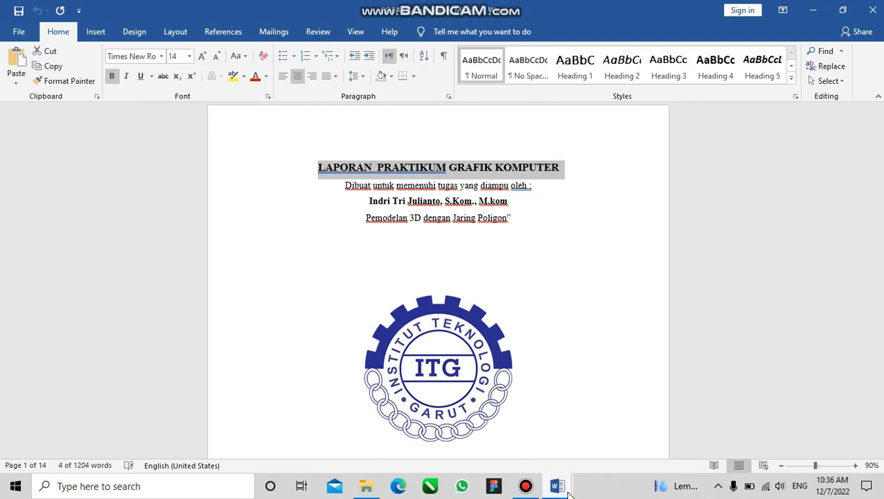
pyautogui.moveTo(558, 486)
pyautogui.click(475, 430)
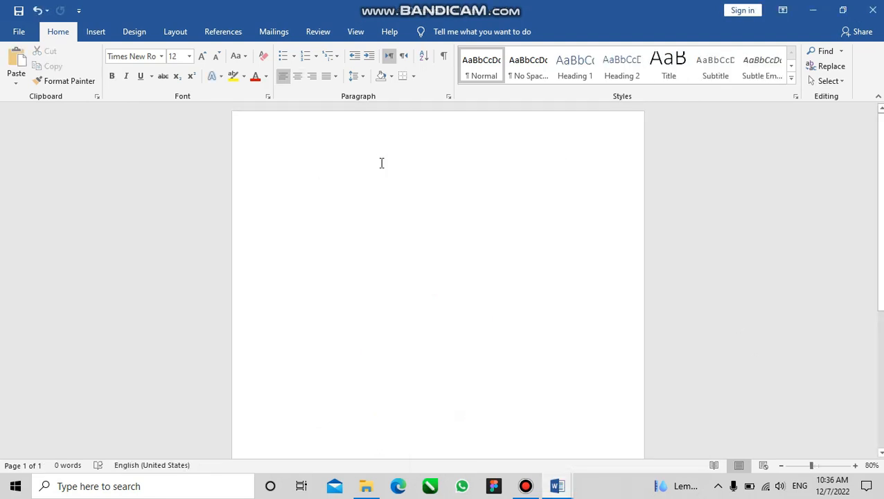
pyautogui.hotkey('ctrl', 'v')
pyautogui.press('BackSpace')
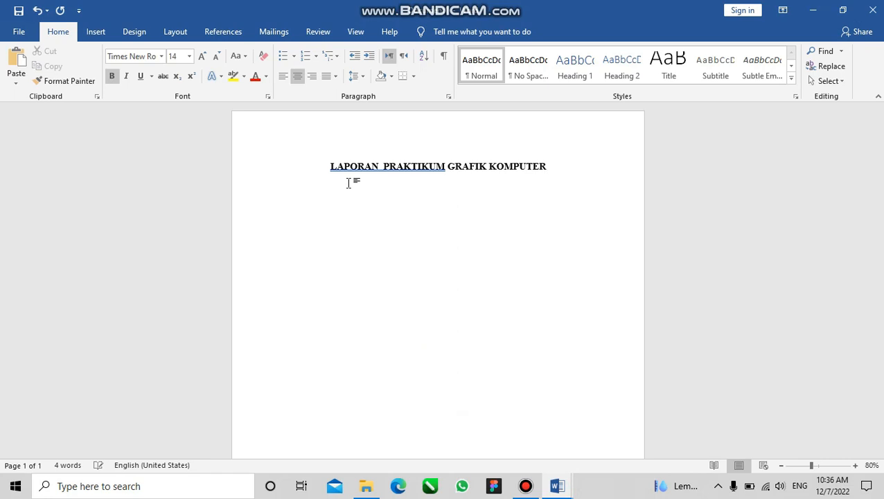
pyautogui.moveTo(559, 167); pyautogui.dragTo(328, 167)
pyautogui.click(386, 227)
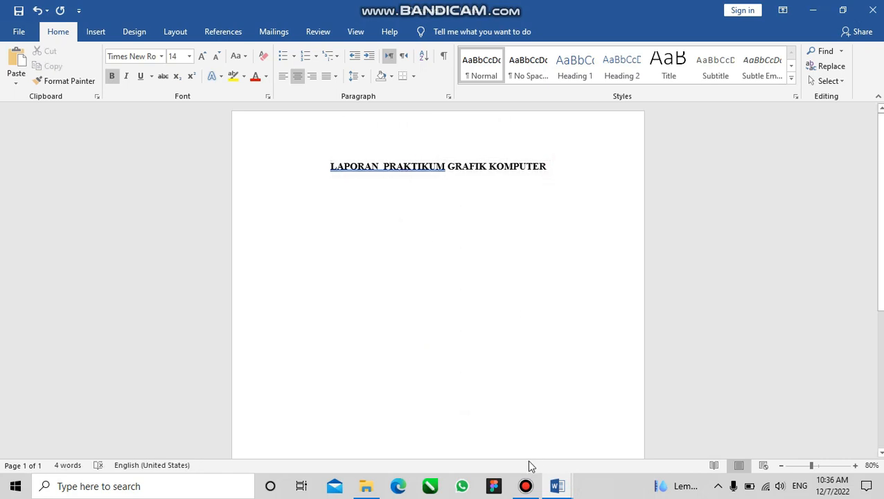
# Copy the three lines below the title in COBA, from "Dibuat untuk memenuhi" to "Jaring Poligon", and paste them under Document1's title
pyautogui.click(559, 487)
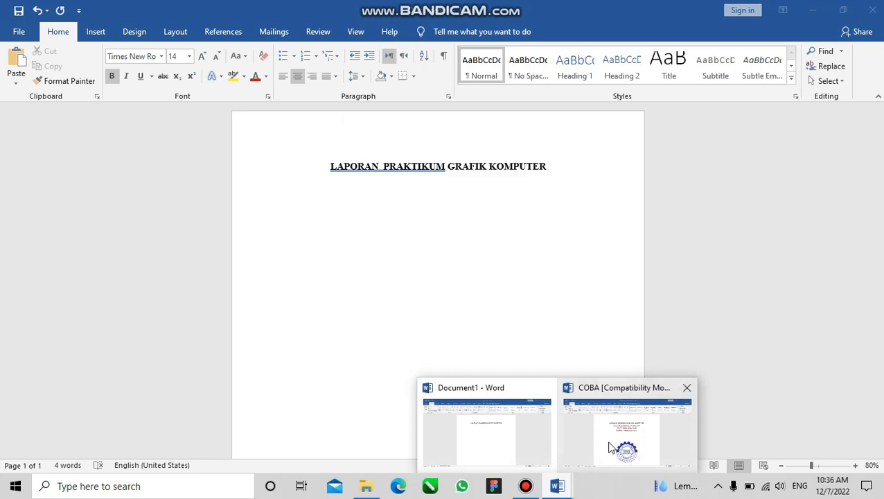
pyautogui.click(608, 443)
pyautogui.moveTo(525, 226); pyautogui.dragTo(340, 188)
pyautogui.hotkey('ctrl', 'c')
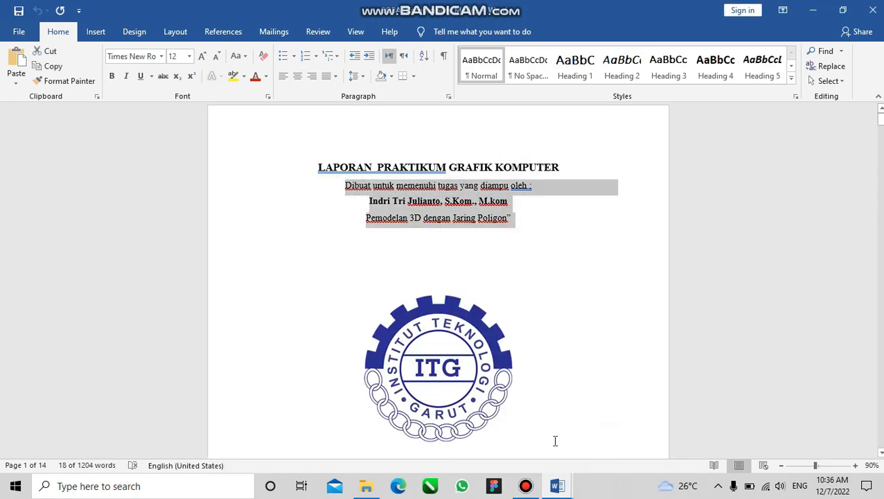
pyautogui.moveTo(557, 484)
pyautogui.click(489, 441)
pyautogui.click(404, 198)
pyautogui.click(547, 169)
pyautogui.press('Return')
pyautogui.hotkey('ctrl', 'v')
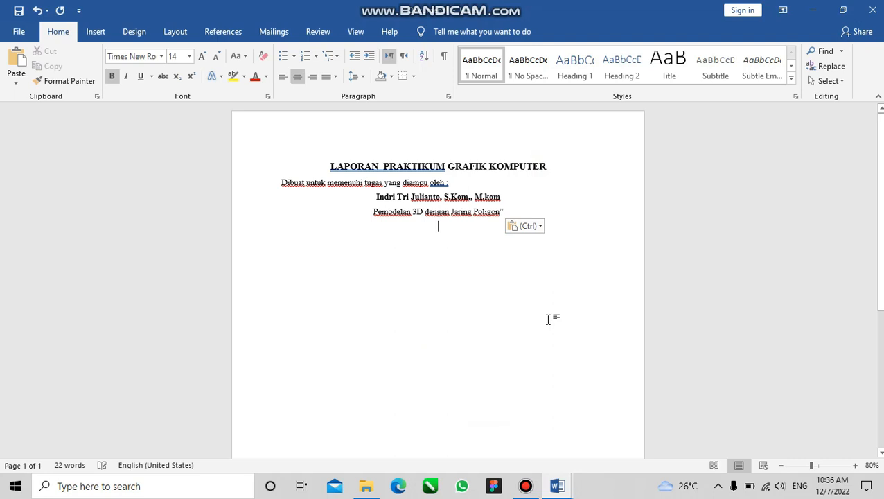
# Copy the ITG logo from COBA's cover page and paste it below the subtitle lines in Document1
pyautogui.moveTo(558, 485)
pyautogui.click(632, 435)
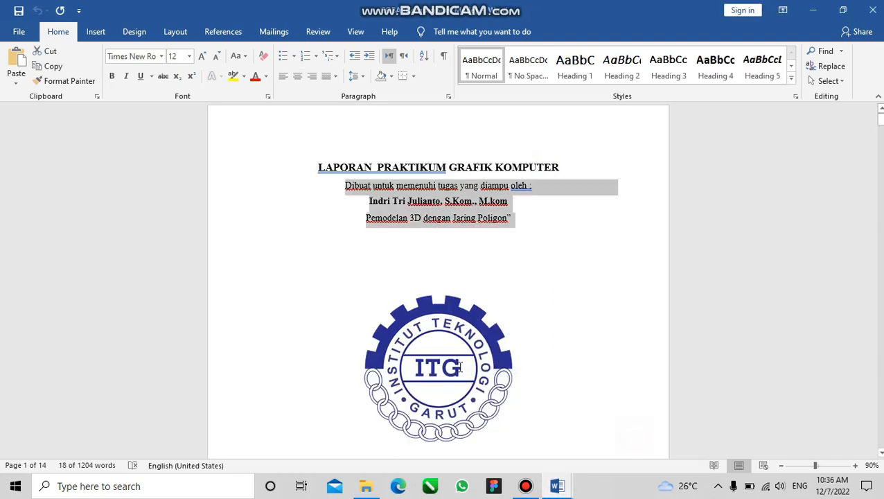
pyautogui.click(502, 391)
pyautogui.moveTo(557, 484)
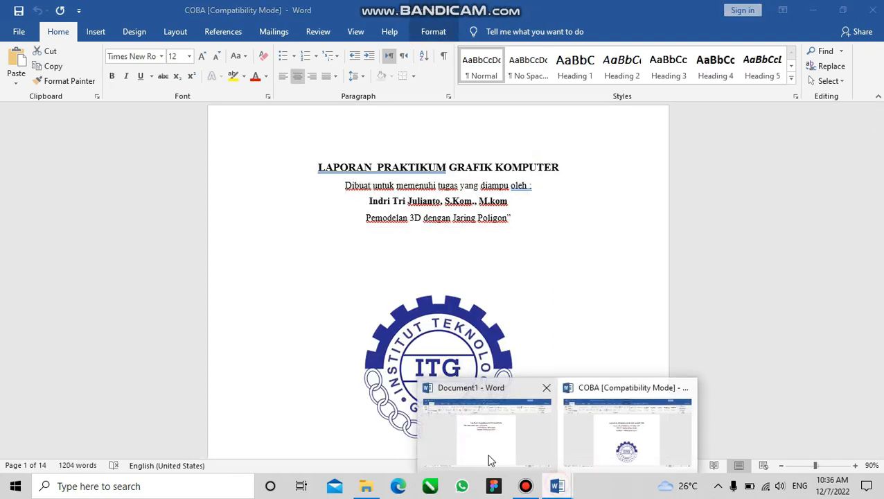
pyautogui.click(503, 462)
pyautogui.hotkey('ctrl', 'v')
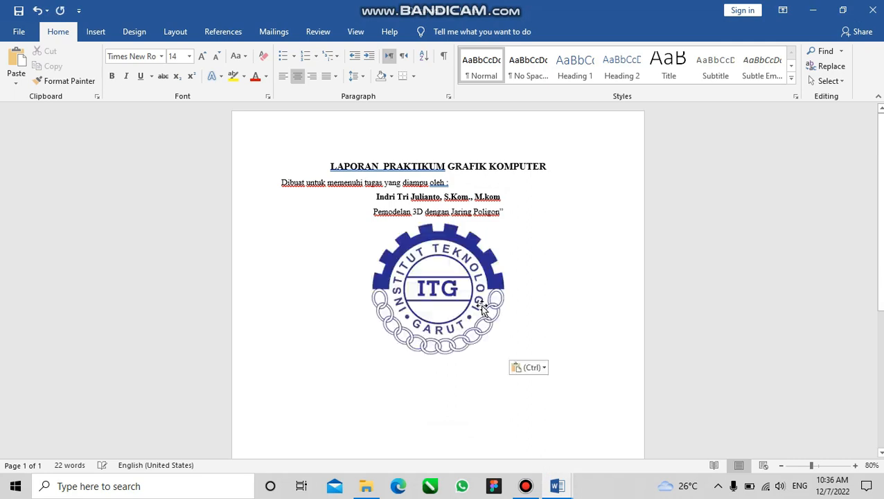
# Copy COBA's closing cover text, from "Disusun Oleh :" through the year 2022, and paste it below the logo in Document1
pyautogui.moveTo(556, 484)
pyautogui.click(606, 434)
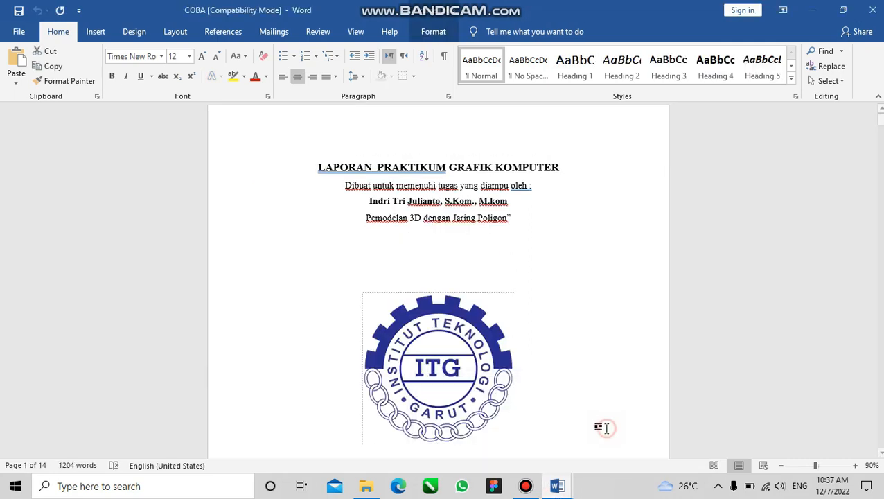
pyautogui.click(881, 109)
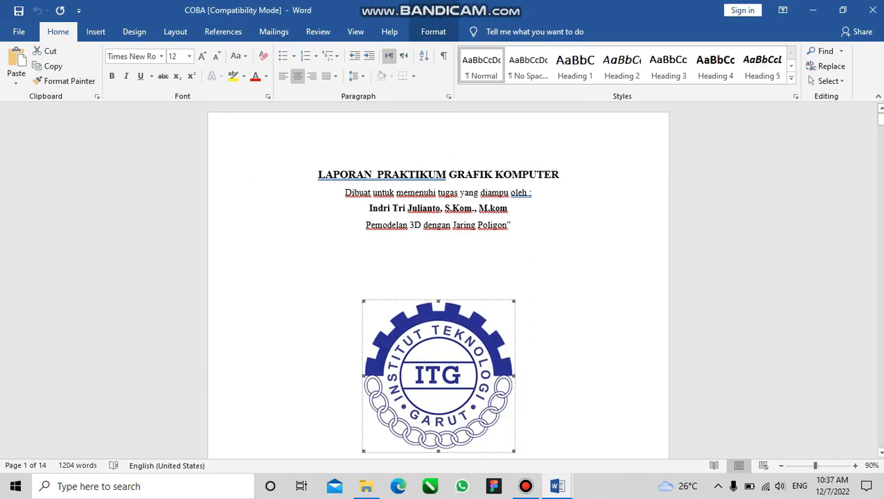
pyautogui.moveTo(880, 120); pyautogui.dragTo(880, 132)
pyautogui.moveTo(464, 343); pyautogui.dragTo(393, 201)
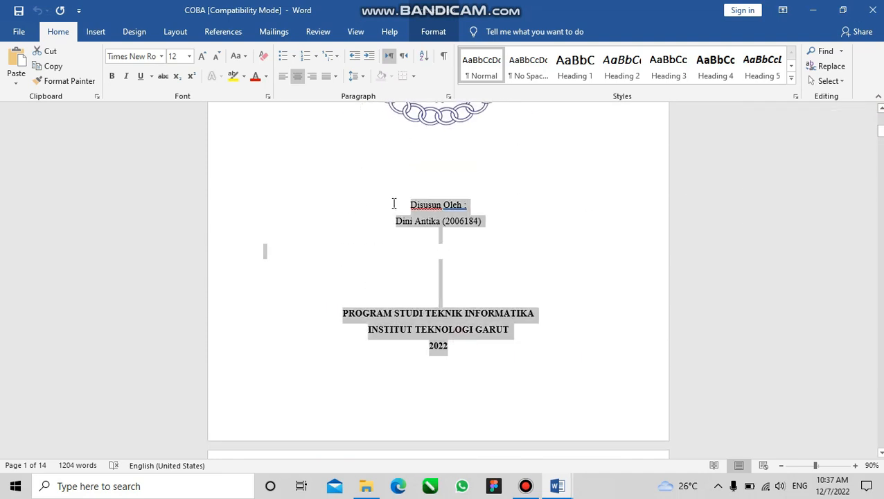
pyautogui.moveTo(557, 486)
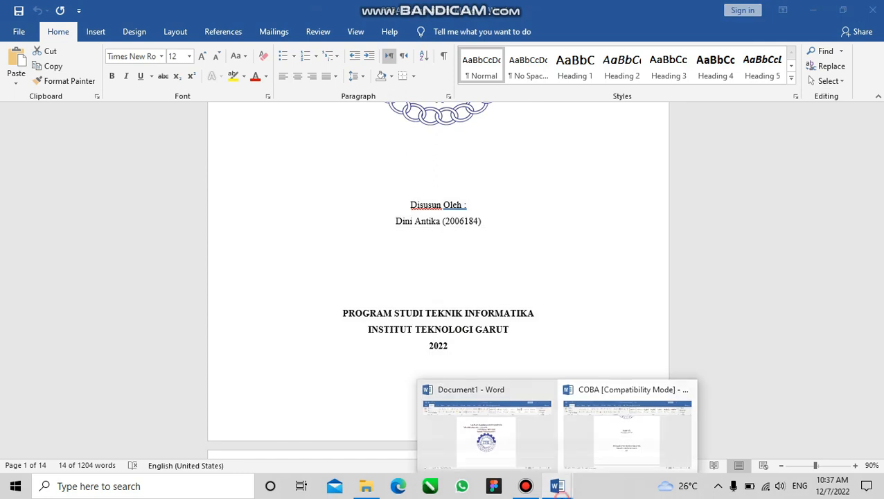
pyautogui.click(503, 450)
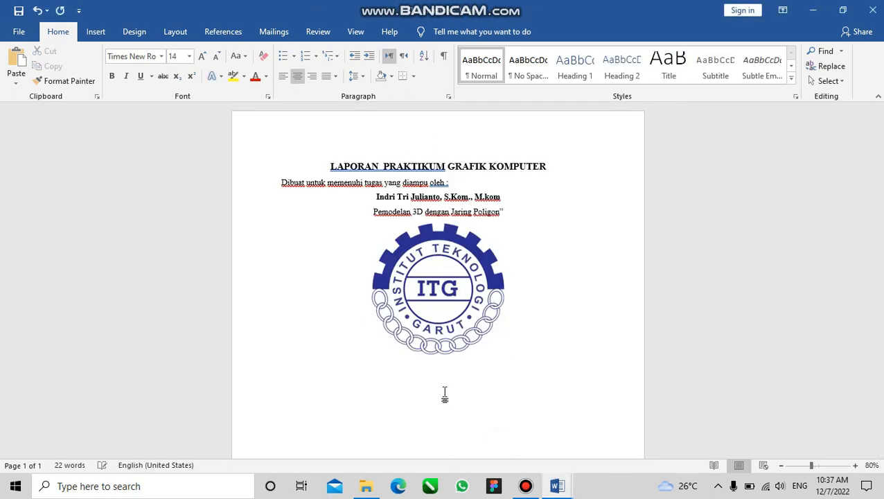
pyautogui.click(443, 393)
pyautogui.hotkey('ctrl', 'v')
# Try to remove the blank second page by deleting backwards, shortening the year at the end of the cover text to 20
pyautogui.keyDown('ctrl'); pyautogui.scroll(-6, 435, 388); pyautogui.keyUp('ctrl')
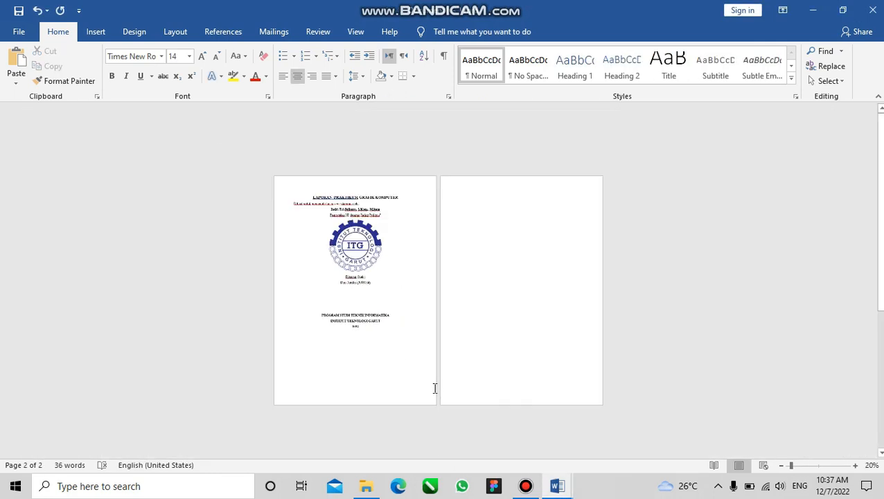
pyautogui.press('BackSpace')
pyautogui.press('BackSpace')
pyautogui.press('BackSpace')
pyautogui.press('BackSpace')
pyautogui.press('BackSpace')
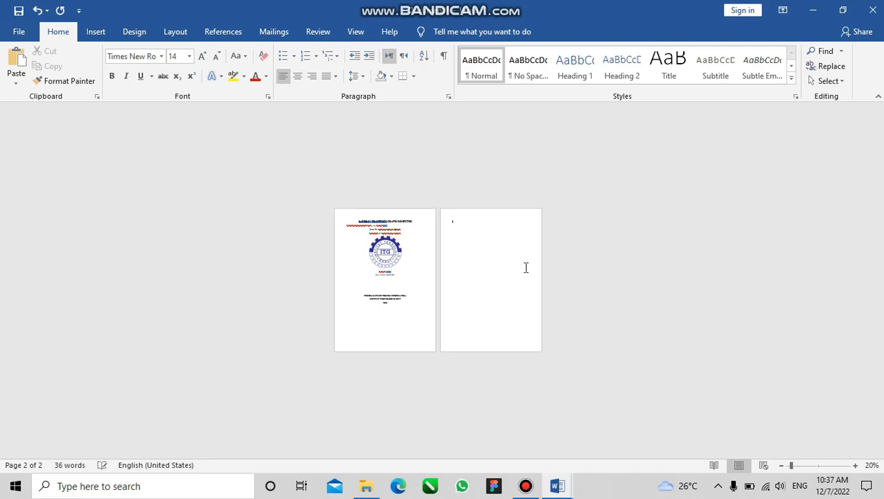
pyautogui.keyDown('ctrl'); pyautogui.scroll(5, 440, 332); pyautogui.keyUp('ctrl')
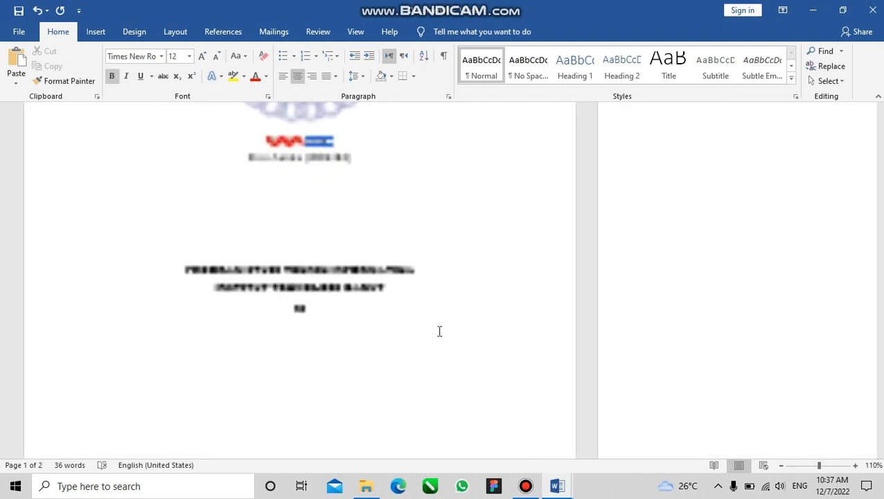
pyautogui.keyDown('ctrl'); pyautogui.scroll(2, 269, 306); pyautogui.keyUp('ctrl')
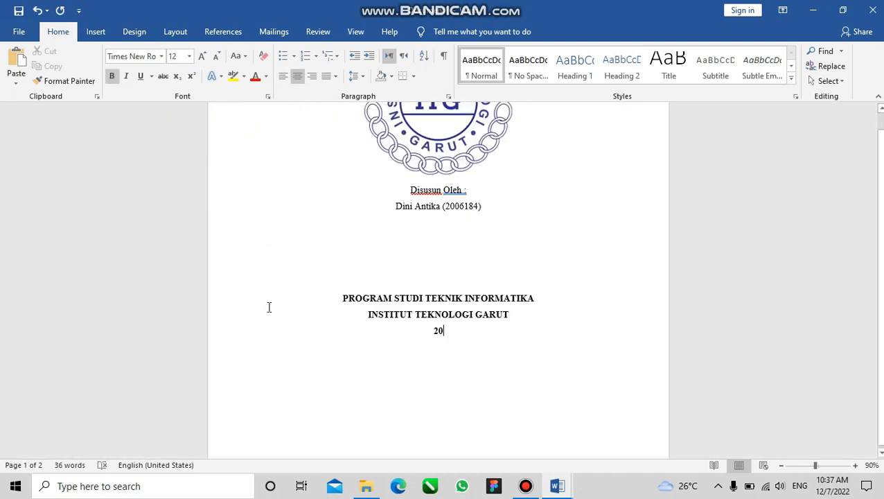
# Examine the margin presets and the layout of the pasted cover page beside the blank second page
pyautogui.keyDown('ctrl'); pyautogui.scroll(-1, 463, 277); pyautogui.keyUp('ctrl')
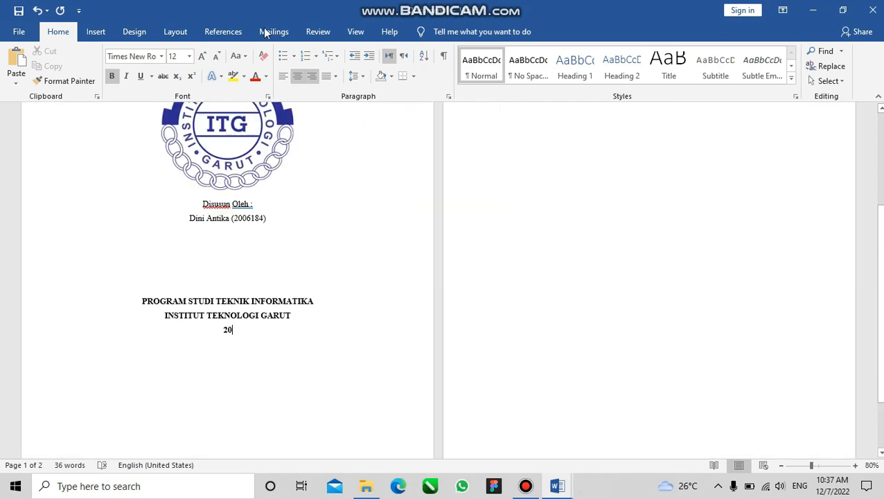
pyautogui.click(192, 34)
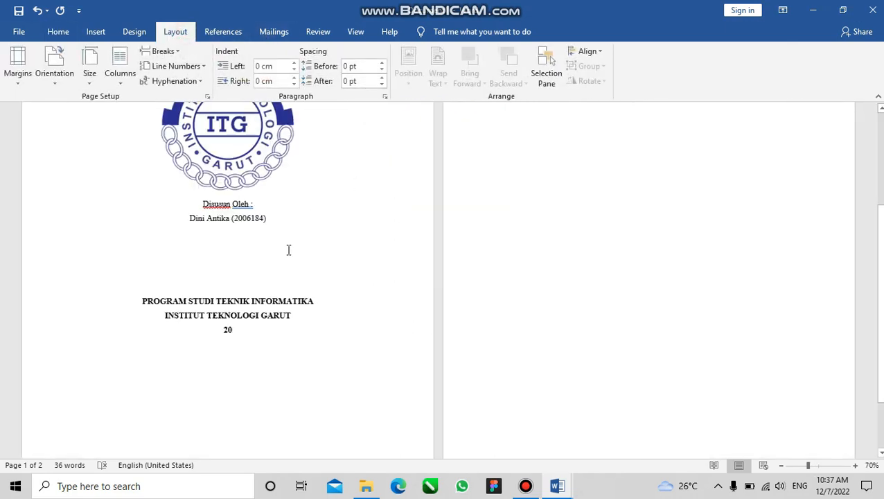
pyautogui.keyDown('ctrl'); pyautogui.scroll(-4, 288, 250); pyautogui.keyUp('ctrl')
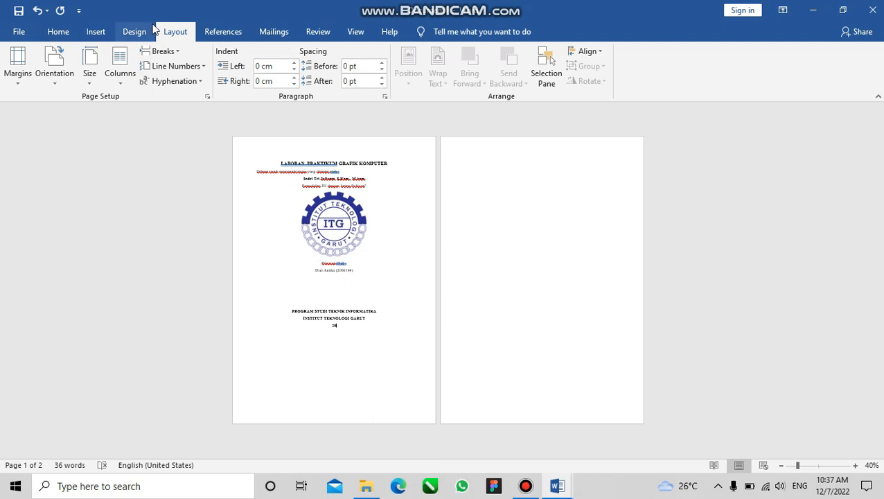
pyautogui.click(17, 66)
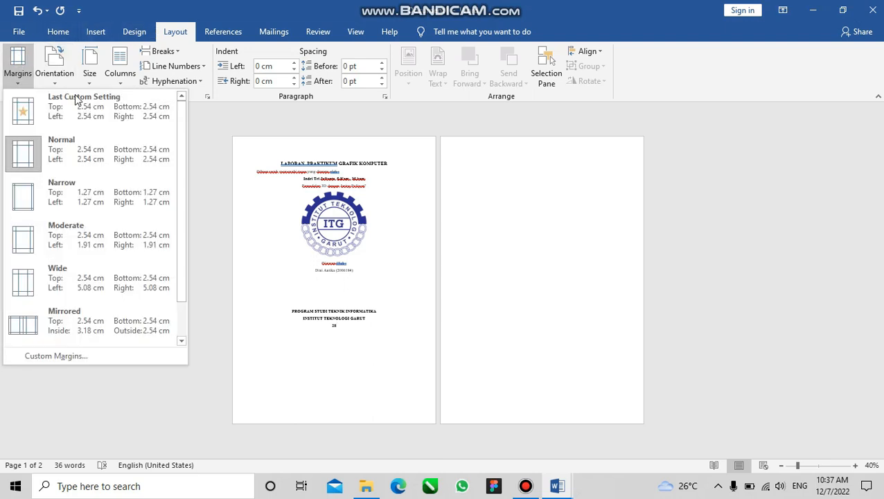
pyautogui.click(366, 360)
pyautogui.keyDown('ctrl'); pyautogui.scroll(2, 363, 317); pyautogui.keyUp('ctrl')
pyautogui.scroll(4, 281, 284)
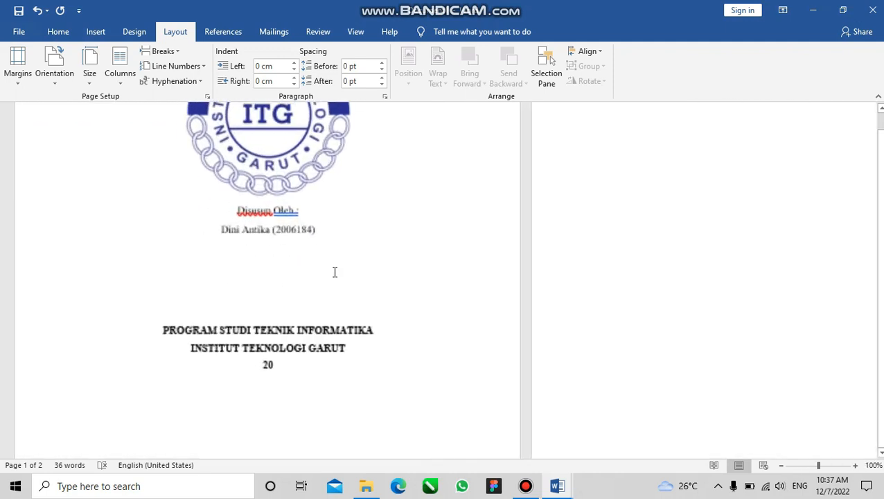
pyautogui.scroll(-1, 290, 188)
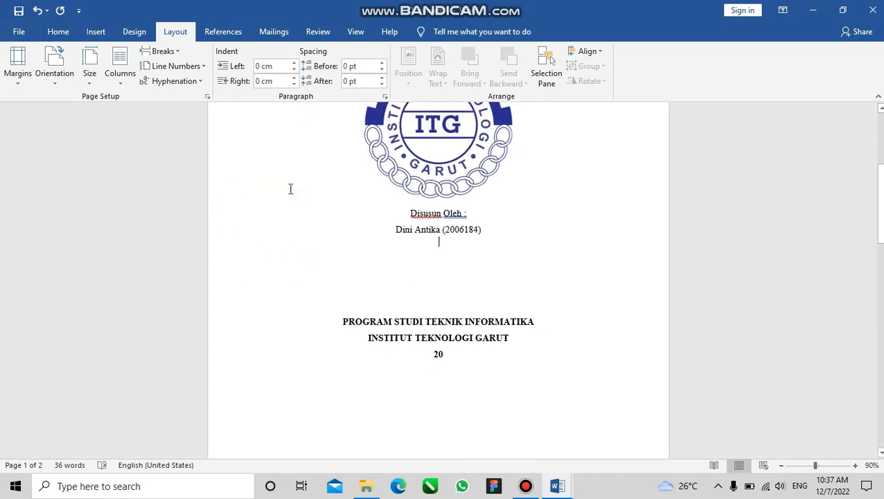
# Set the cover title "LAPORAN PRAKTIKUM GRAFIK KOMPUTER" to font size 14
pyautogui.scroll(3, 290, 189)
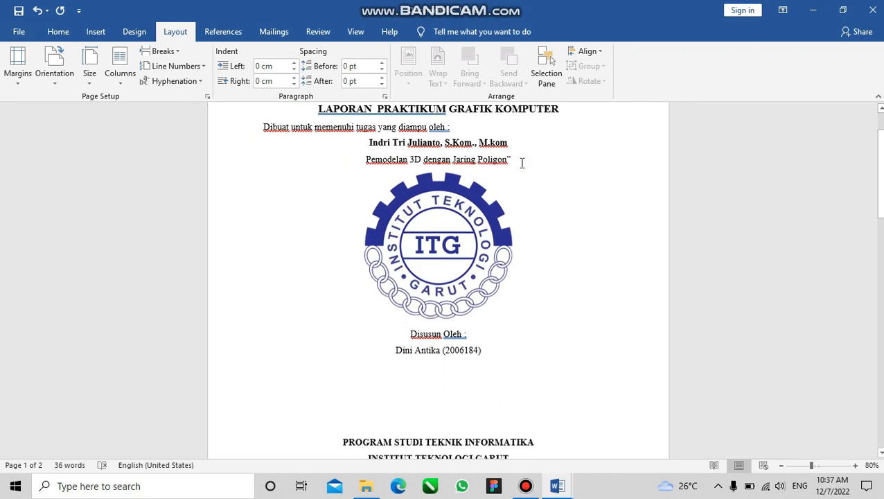
pyautogui.scroll(-1, 522, 162)
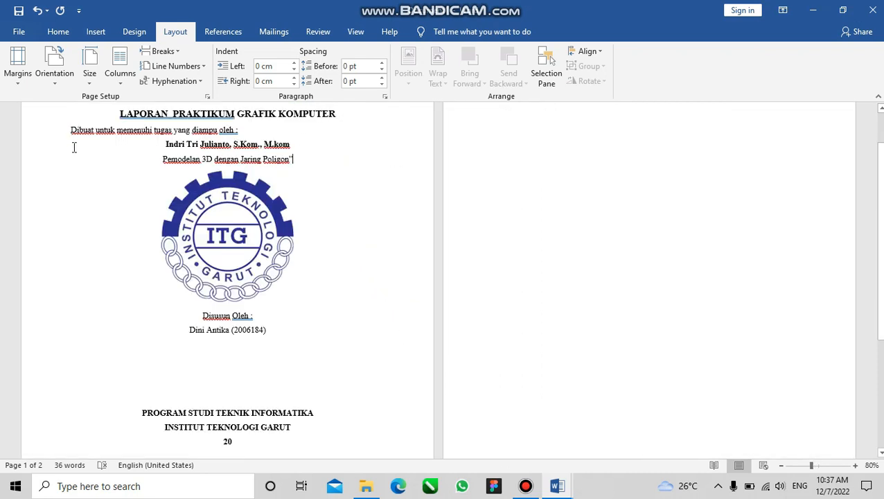
pyautogui.scroll(2, 74, 147)
pyautogui.scroll(-2, 223, 165)
pyautogui.scroll(1, 318, 204)
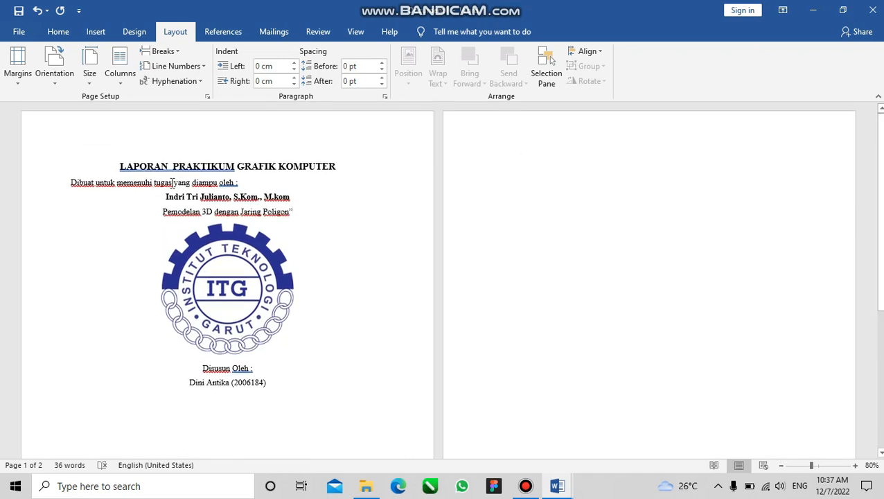
pyautogui.scroll(1, 172, 182)
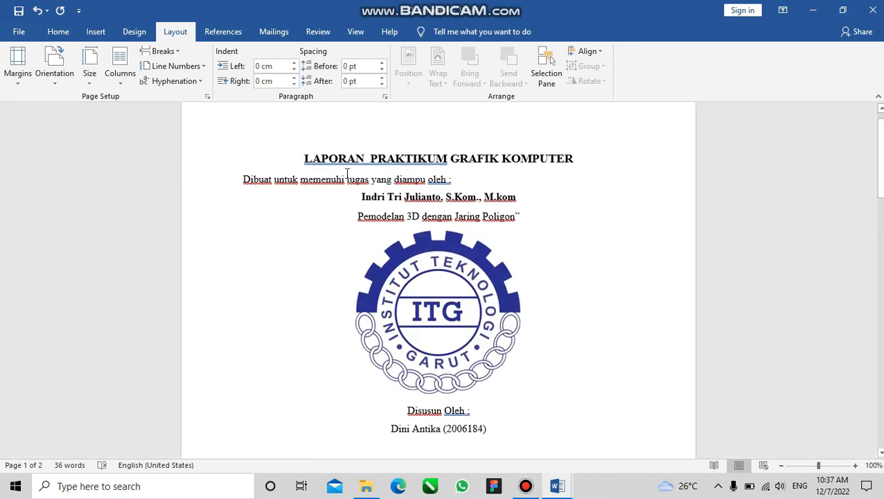
pyautogui.moveTo(593, 167); pyautogui.dragTo(307, 154)
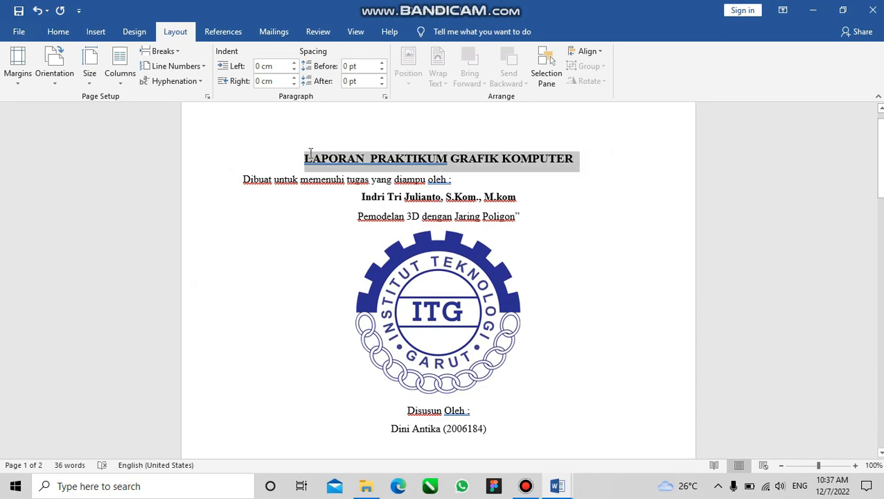
pyautogui.click(54, 30)
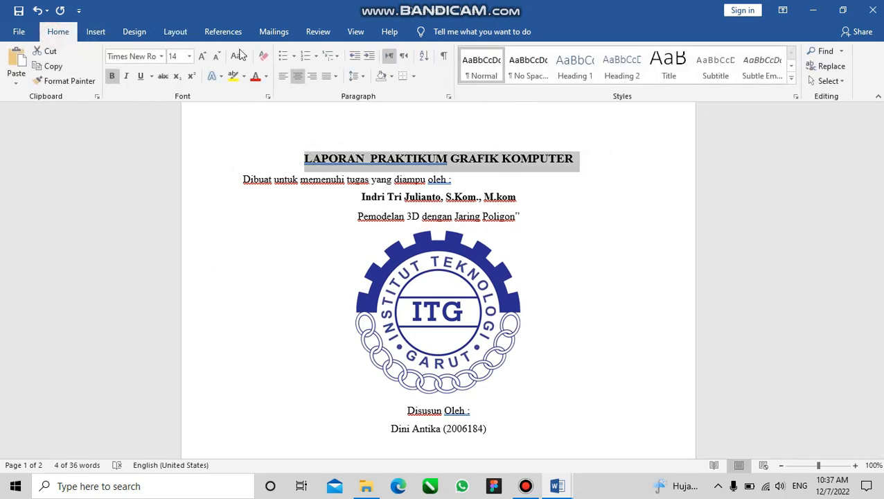
pyautogui.click(190, 59)
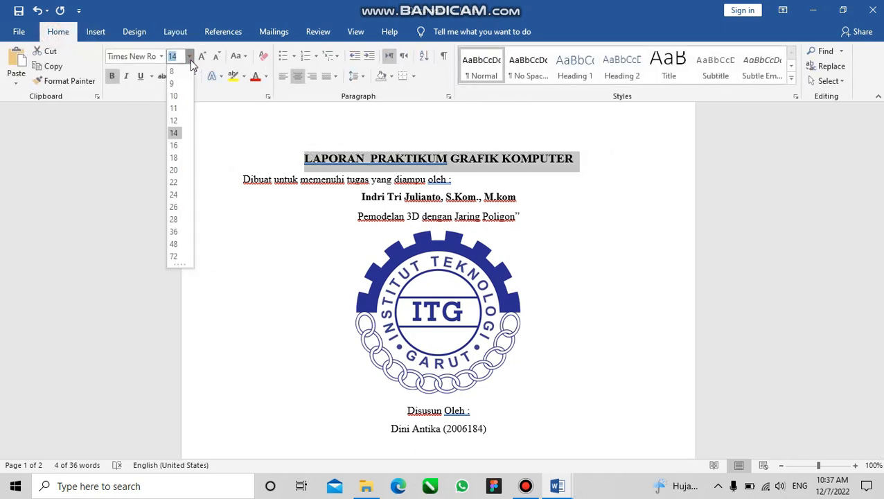
pyautogui.click(176, 132)
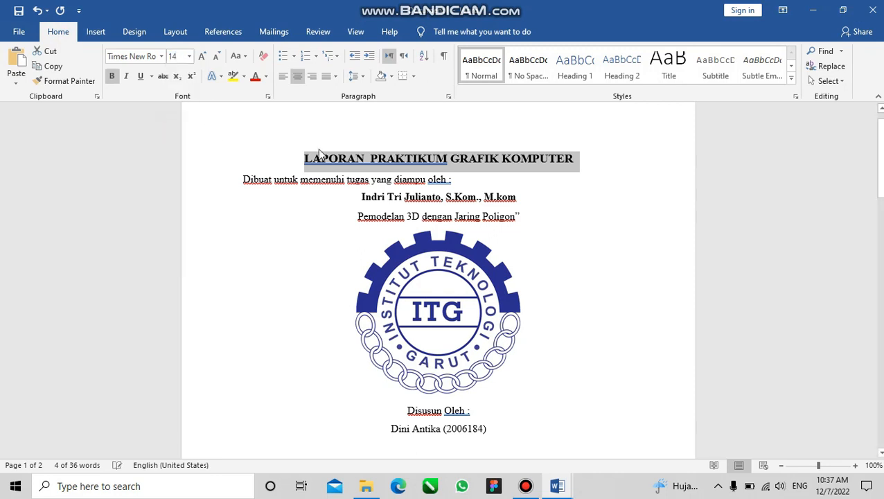
# Centre the line "Dibuat untuk memenuhi tugas yang diampu oleh :" below the cover title
pyautogui.click(493, 180)
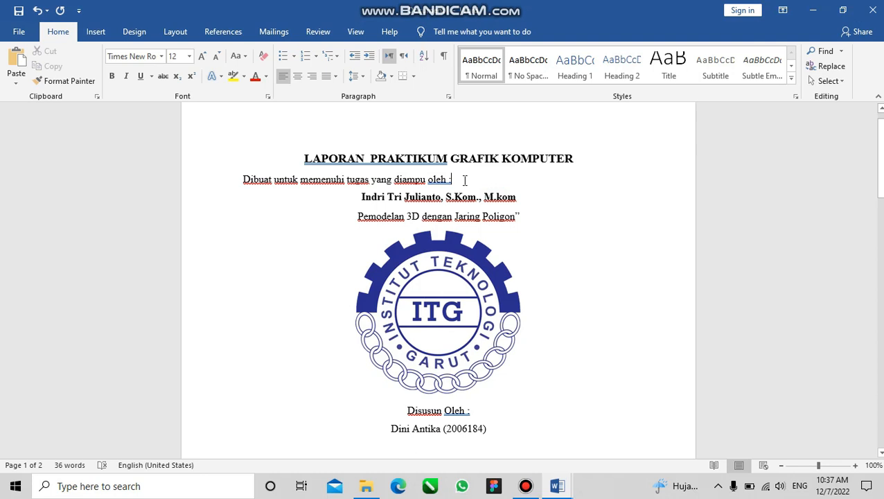
pyautogui.moveTo(464, 181); pyautogui.dragTo(246, 178)
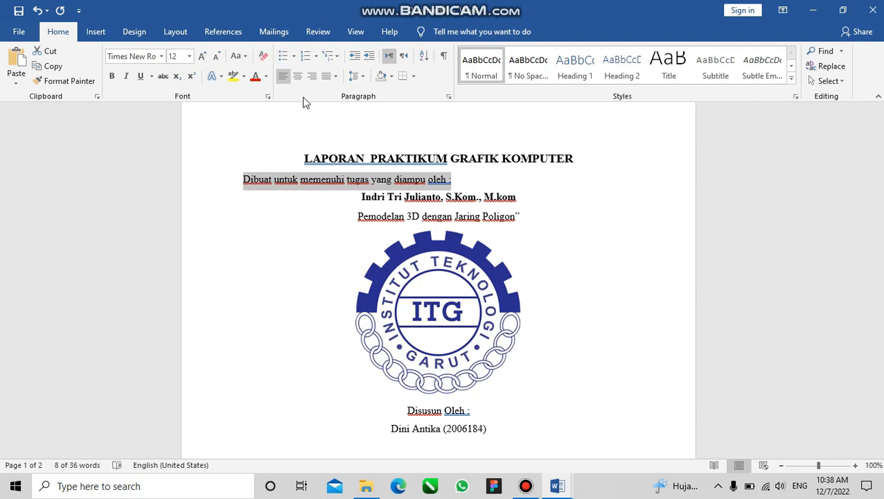
pyautogui.click(298, 75)
pyautogui.click(532, 250)
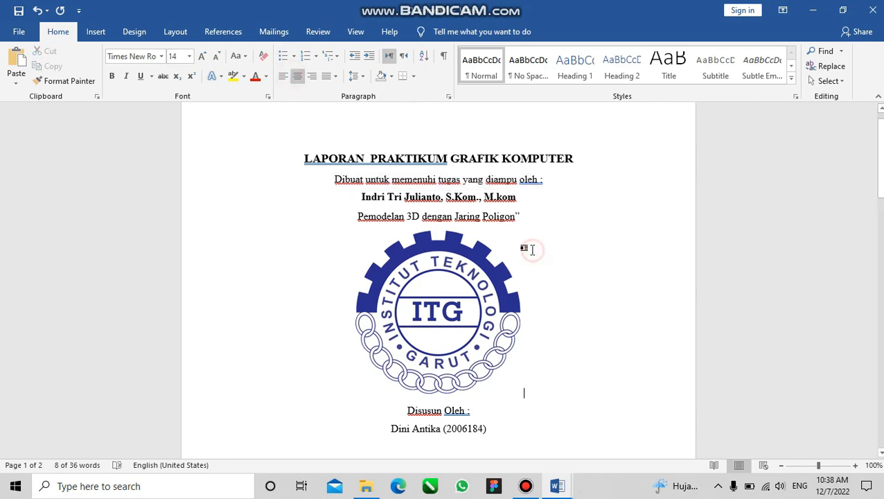
pyautogui.moveTo(358, 197); pyautogui.dragTo(527, 202)
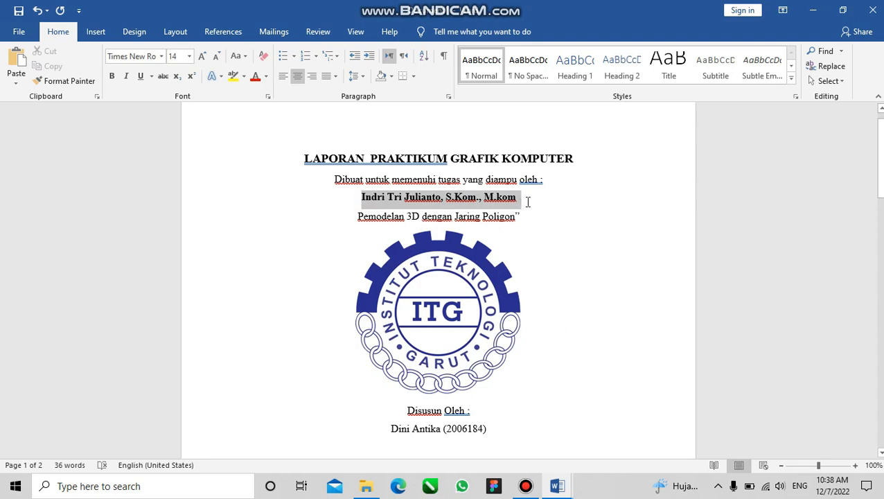
pyautogui.click(527, 201)
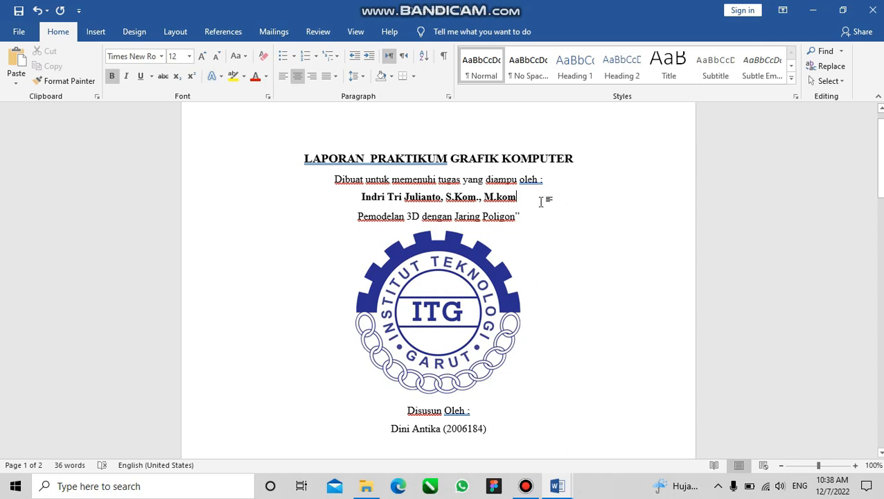
pyautogui.press('Return')
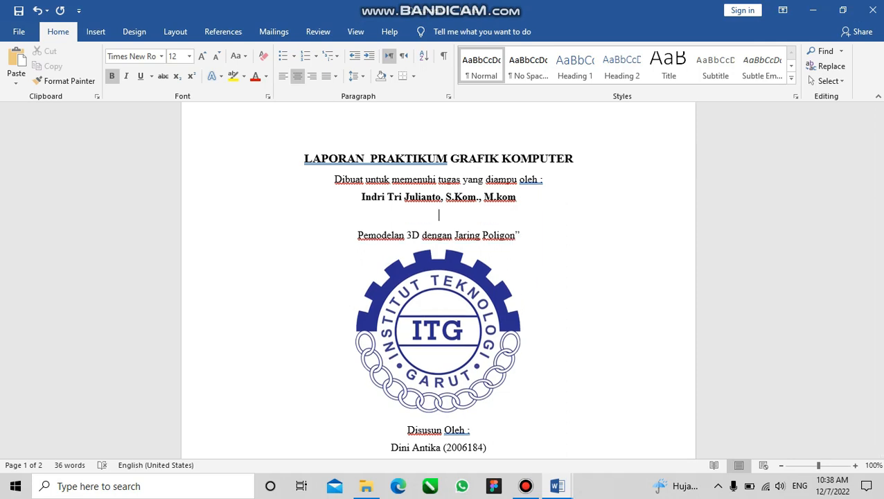
pyautogui.press('BackSpace')
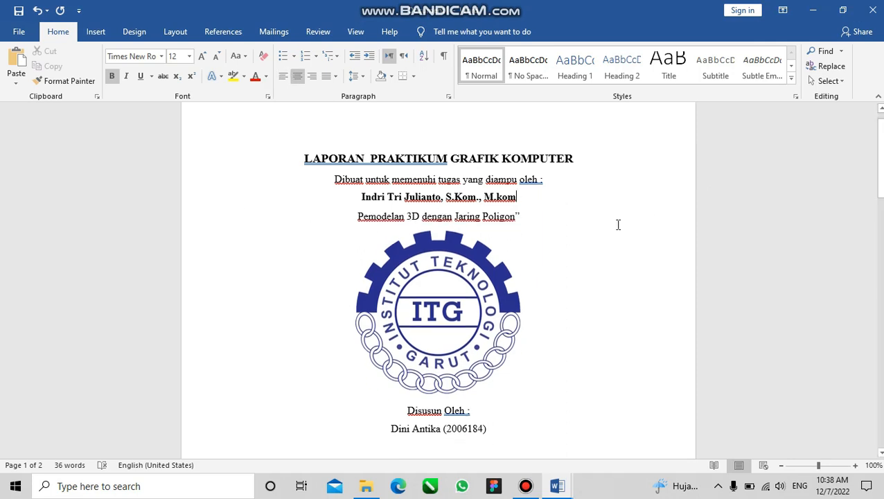
pyautogui.click(528, 215)
pyautogui.moveTo(353, 196); pyautogui.dragTo(541, 205)
pyautogui.click(541, 203)
# Add an opening quotation mark before "Pemodelan 3D dengan Jaring Poligon" and centre the line
pyautogui.click(354, 217)
pyautogui.write('"')
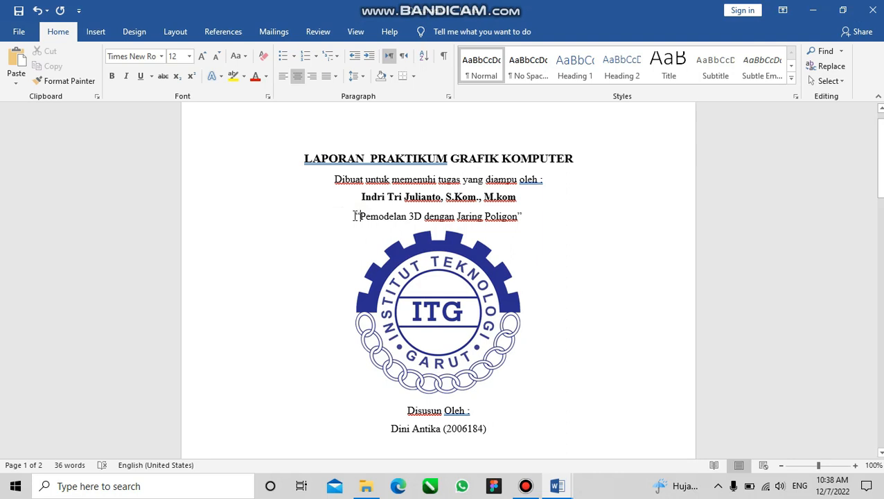
pyautogui.moveTo(350, 215); pyautogui.dragTo(526, 215)
pyautogui.hotkey('ctrl', 'e')
pyautogui.hotkey('ctrl', 'e')
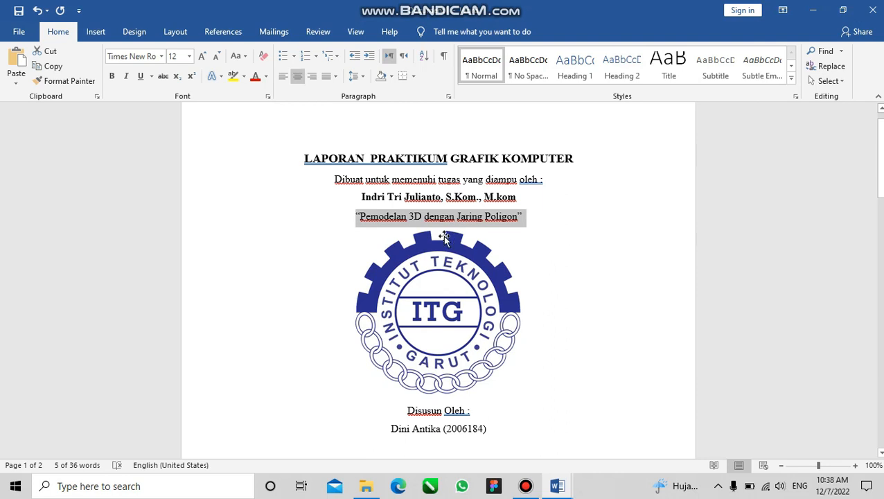
pyautogui.click(400, 218)
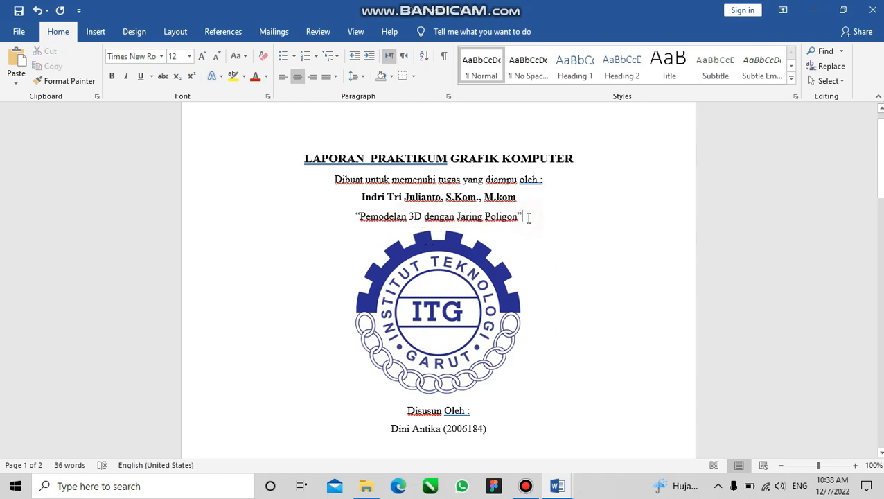
# Shrink the ITG logo on the cover page slightly, keeping its proportions
pyautogui.scroll(-3, 528, 218)
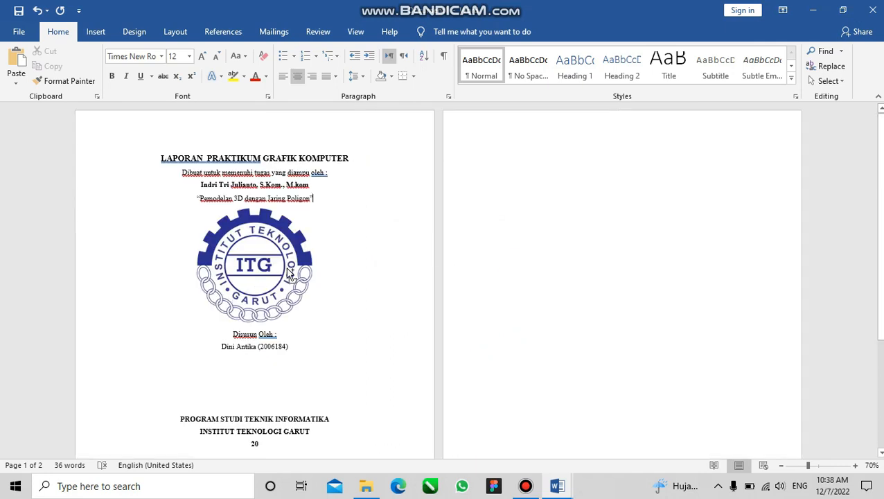
pyautogui.scroll(3, 289, 272)
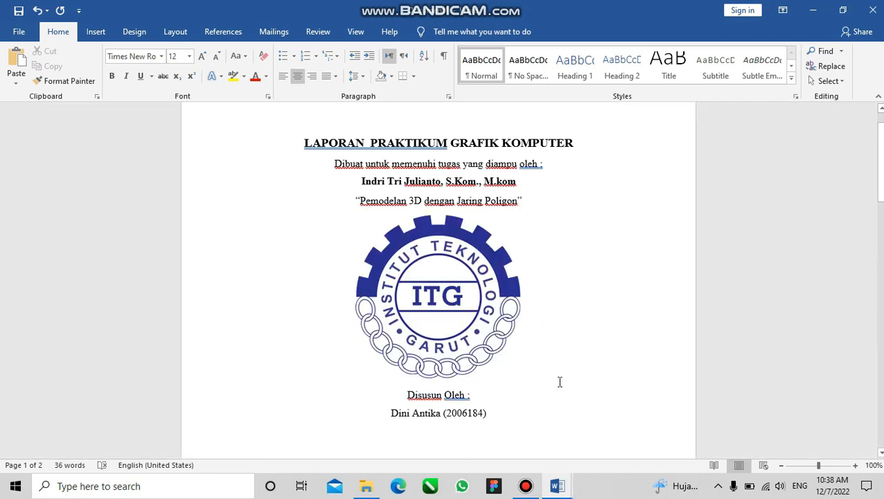
pyautogui.click(432, 294)
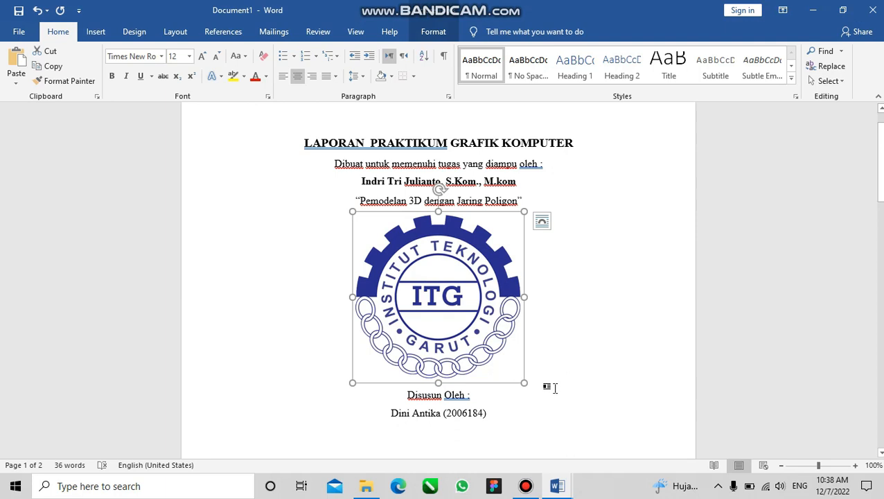
pyautogui.scroll(-1, 528, 381)
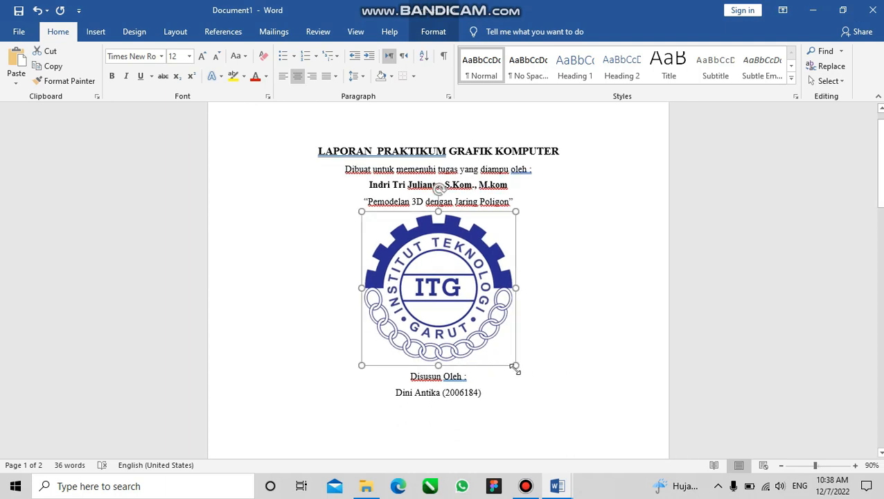
pyautogui.moveTo(514, 367); pyautogui.dragTo(505, 344)
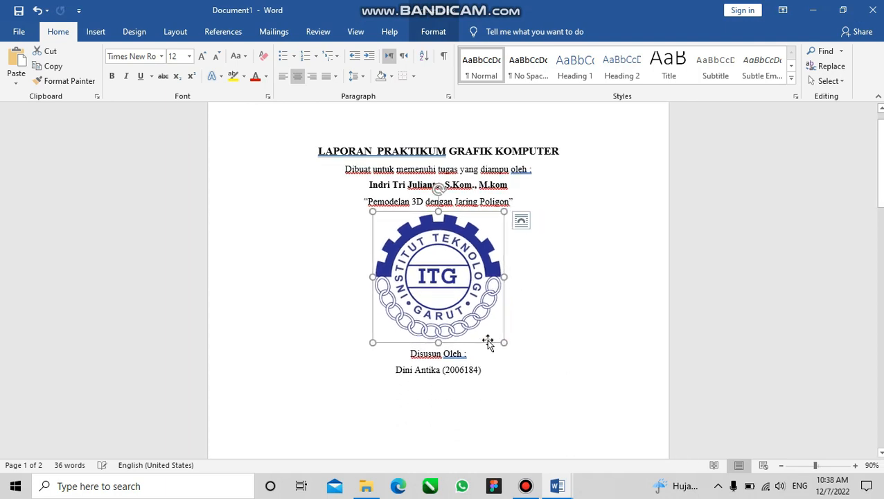
# Insert blank lines between the "Pemodelan 3D dengan Jaring Poligon" line and the ITG logo
pyautogui.click(528, 201)
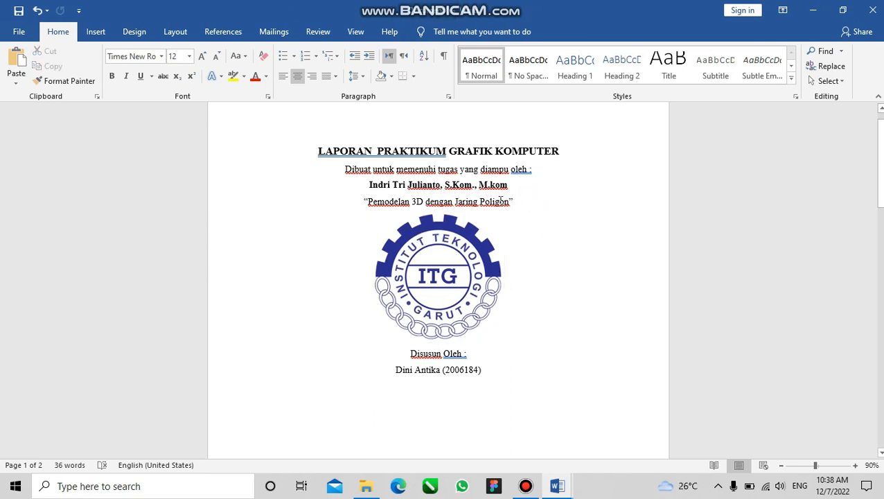
pyautogui.click(558, 203)
pyautogui.press('Return')
pyautogui.press('Return')
pyautogui.press('Return')
pyautogui.press('Return')
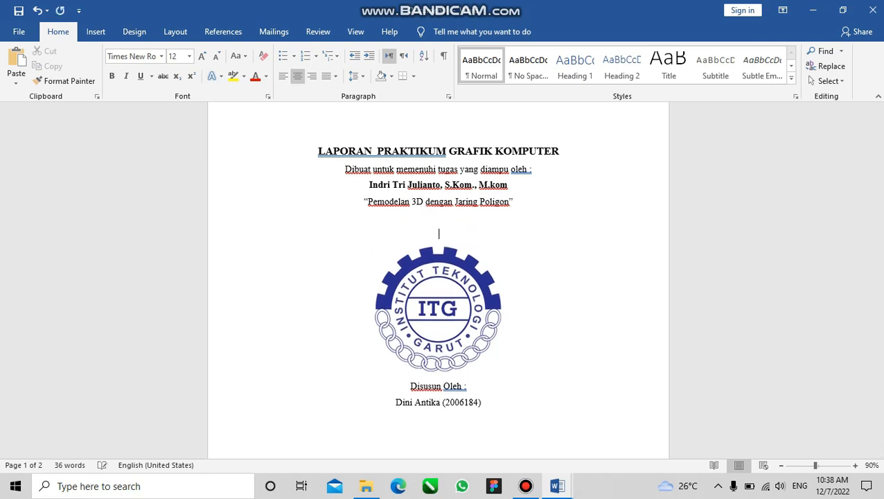
# Insert blank lines between the ITG logo and "Disusun Oleh :" to push the closing cover text down the page
pyautogui.scroll(-1, 558, 203)
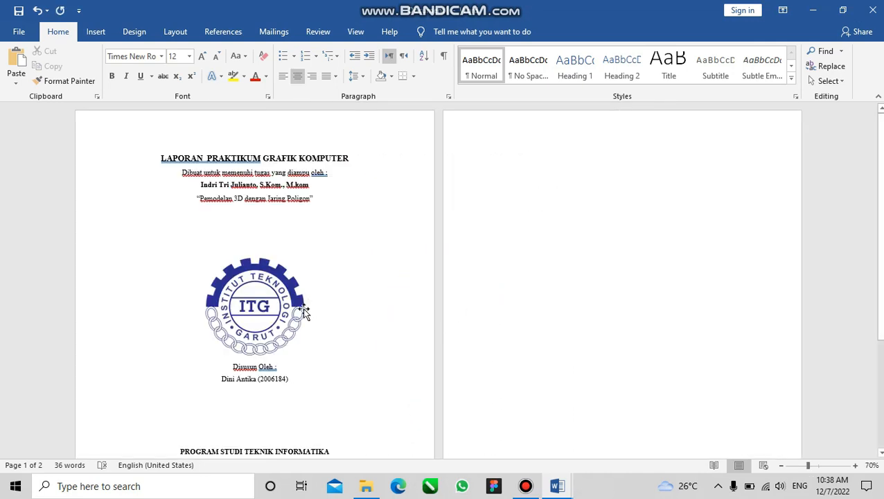
pyautogui.click(310, 340)
pyautogui.press('Return')
pyautogui.press('Return')
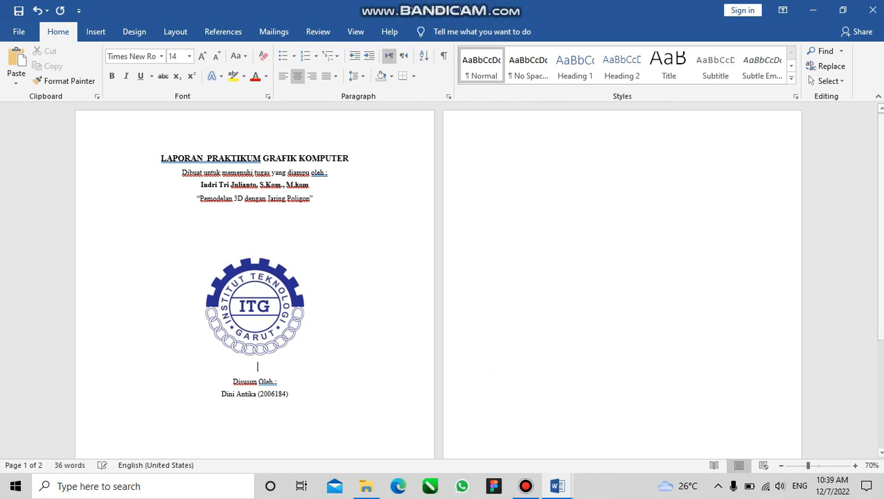
pyautogui.scroll(-3, 311, 342)
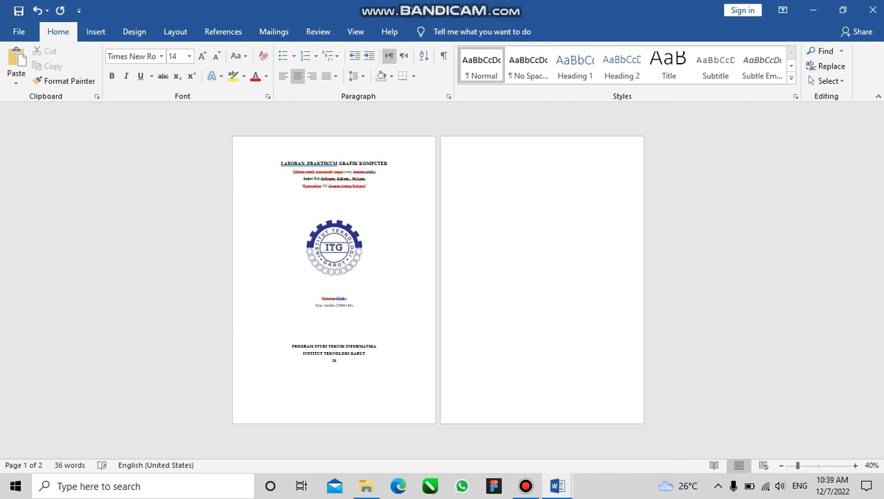
pyautogui.press('Return')
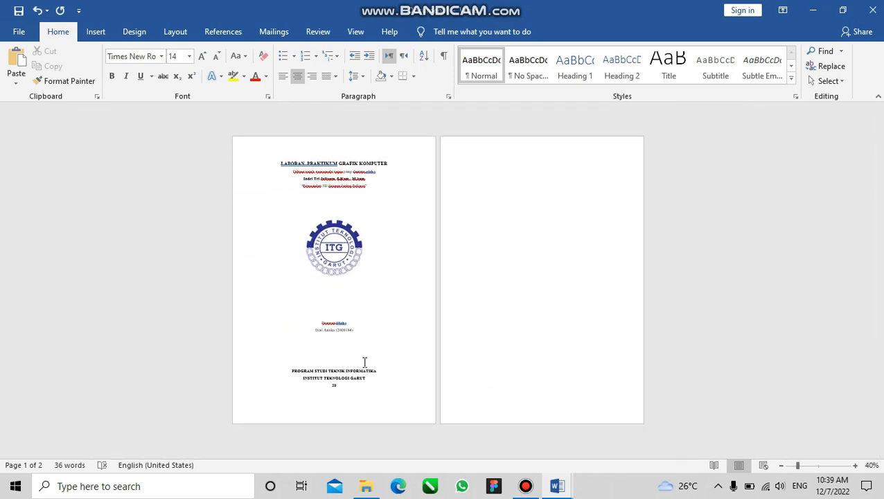
# Enlarge the ITG logo on the cover page slightly, keeping its proportions
pyautogui.click(336, 374)
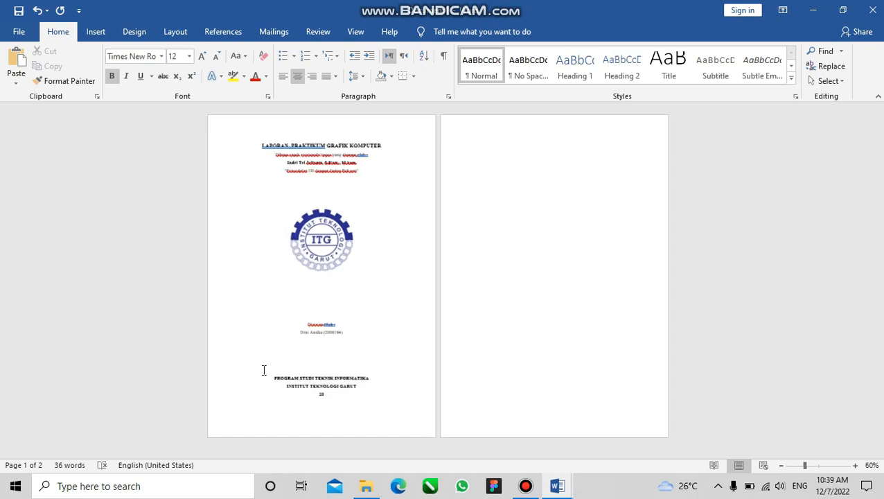
pyautogui.keyDown('ctrl'); pyautogui.scroll(5, 332, 294); pyautogui.keyUp('ctrl')
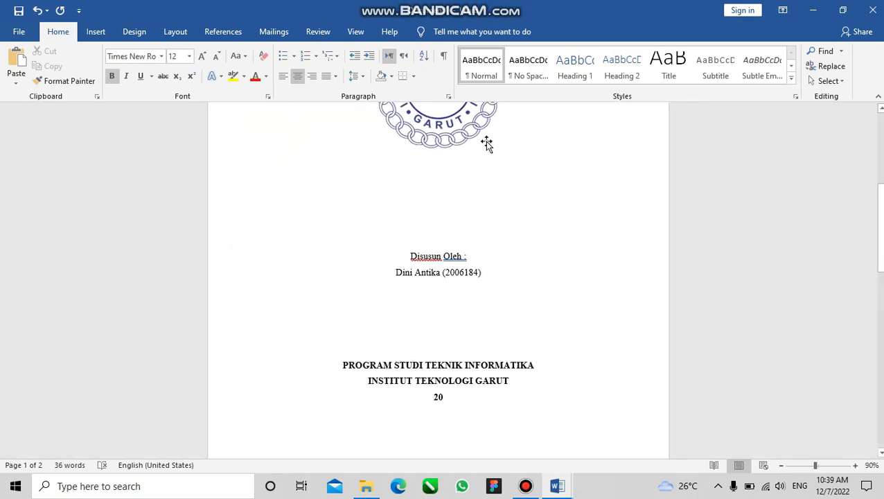
pyautogui.click(449, 183)
pyautogui.scroll(3, 449, 187)
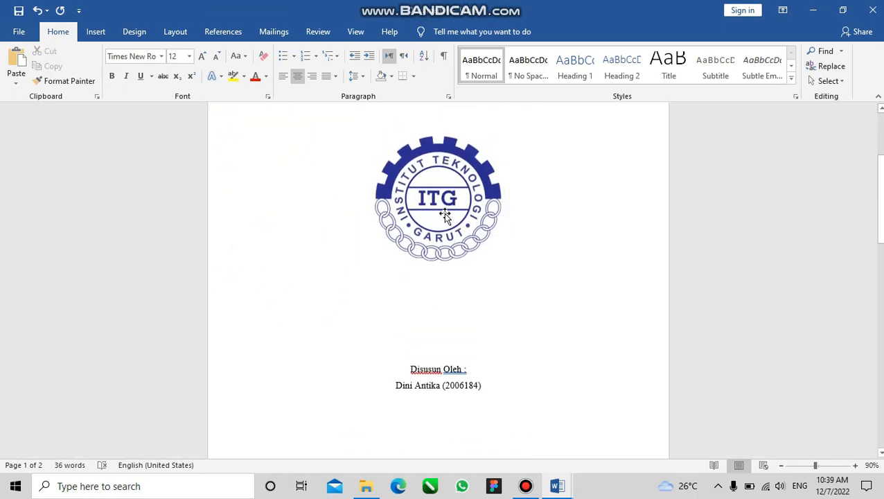
pyautogui.click(444, 214)
pyautogui.moveTo(503, 268); pyautogui.dragTo(529, 280)
pyautogui.click(480, 394)
pyautogui.keyDown('ctrl'); pyautogui.scroll(-5, 427, 325); pyautogui.keyUp('ctrl')
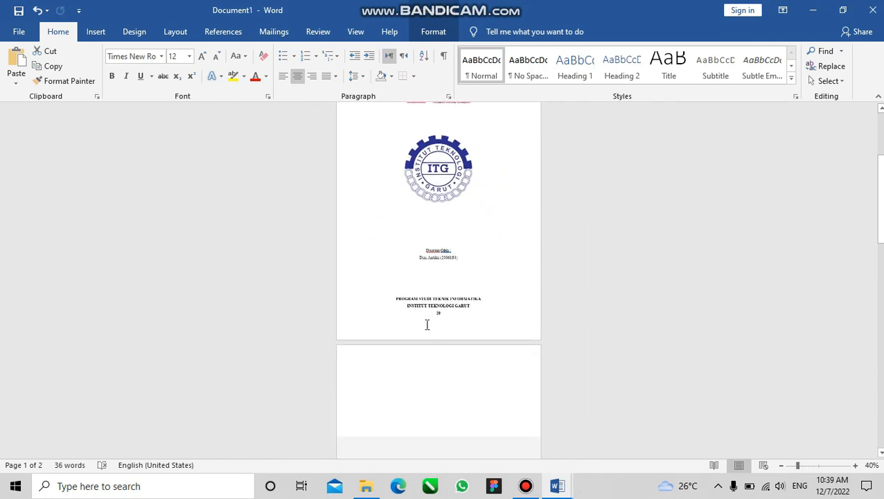
pyautogui.click(347, 265)
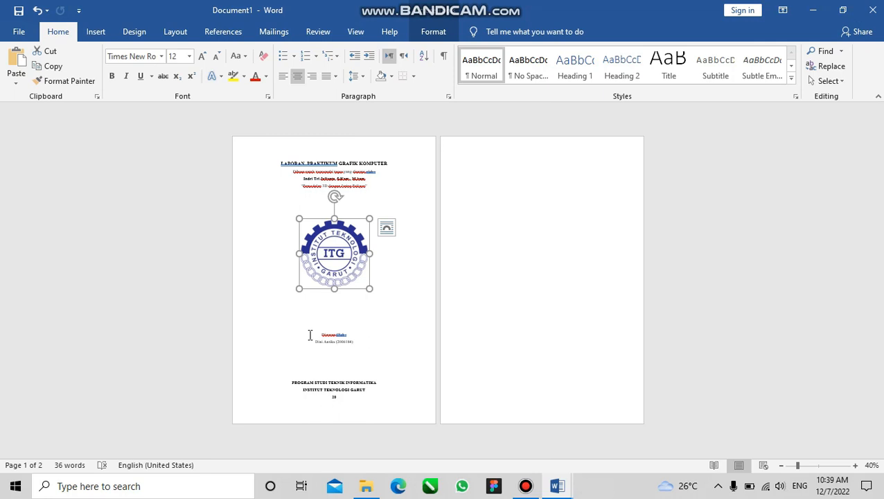
pyautogui.keyDown('ctrl'); pyautogui.scroll(4, 311, 335); pyautogui.keyUp('ctrl')
pyautogui.keyDown('ctrl'); pyautogui.scroll(-3, 310, 335); pyautogui.keyUp('ctrl')
pyautogui.keyDown('ctrl'); pyautogui.scroll(3, 267, 334); pyautogui.keyUp('ctrl')
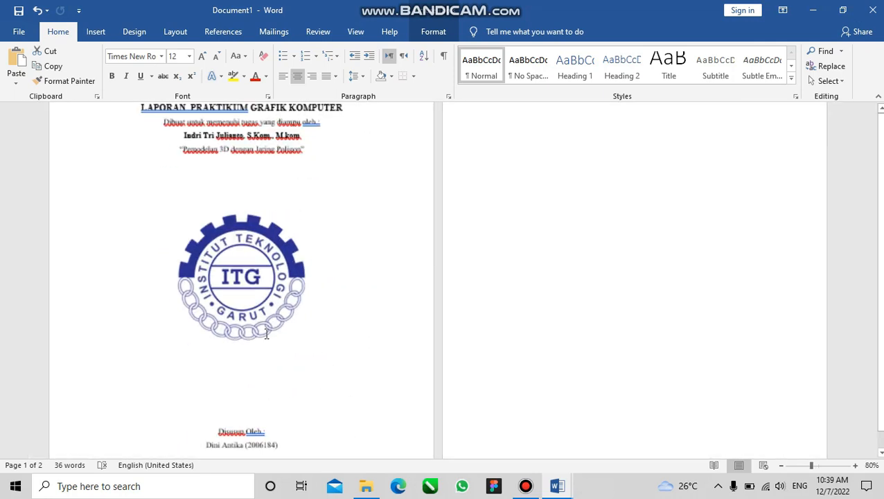
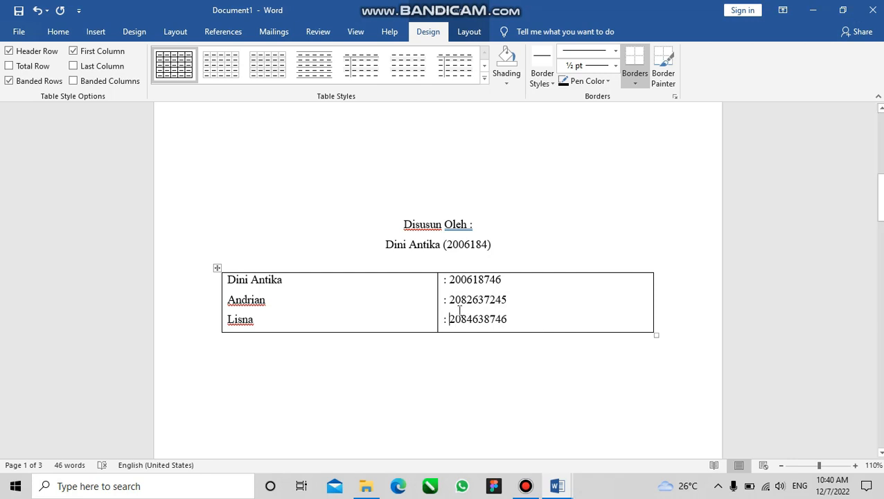
# Narrow both columns of the authors' table and centre the table horizontally on the page
pyautogui.keyDown('ctrl'); pyautogui.scroll(-1, 441, 308); pyautogui.keyUp('ctrl')
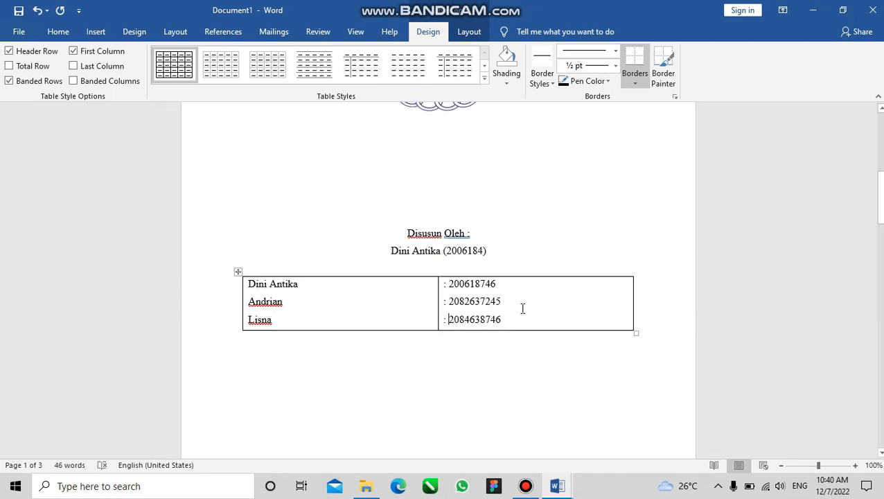
pyautogui.moveTo(632, 314); pyautogui.dragTo(525, 313)
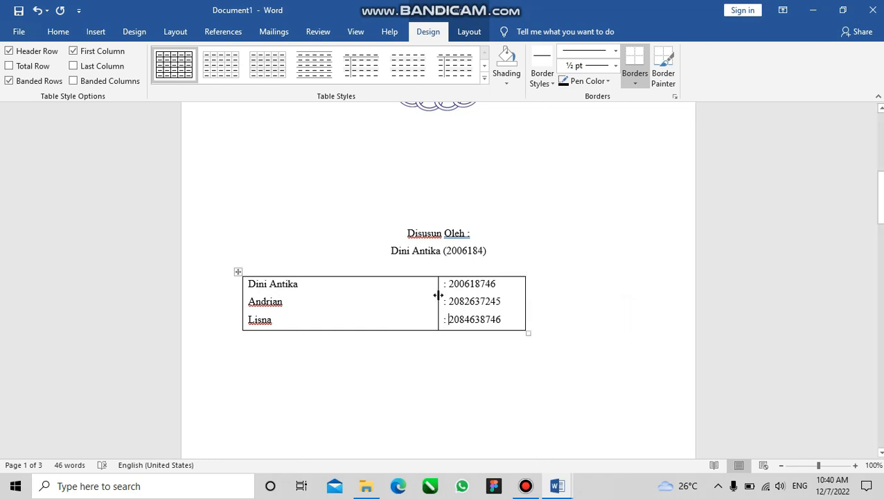
pyautogui.moveTo(437, 295); pyautogui.dragTo(342, 291)
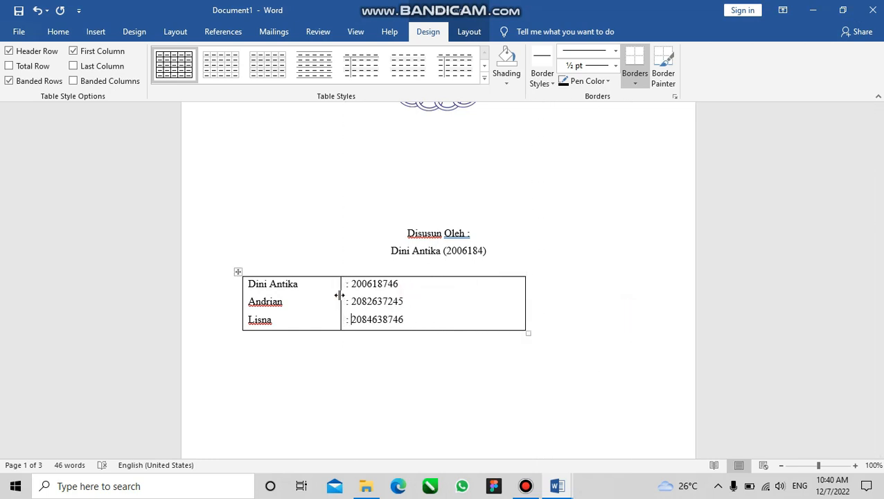
pyautogui.click(237, 272)
pyautogui.hotkey('ctrl', 'e')
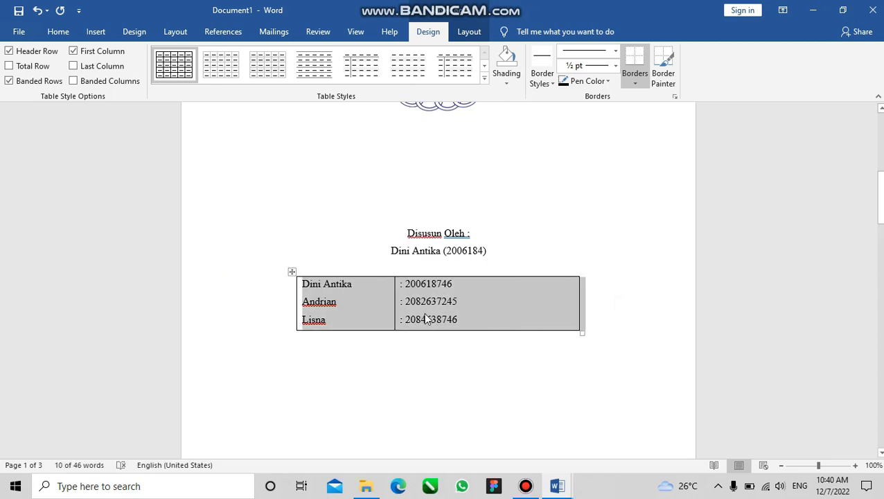
# Move the authors' table's left edge inward and its inner divider toward the numbers, leaving the name column wider than the number column
pyautogui.moveTo(393, 303); pyautogui.dragTo(451, 301)
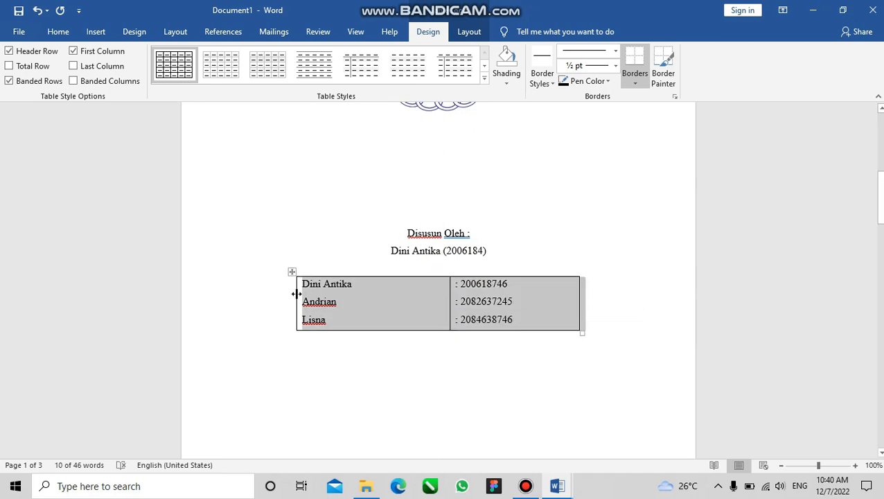
pyautogui.moveTo(295, 293); pyautogui.dragTo(320, 294)
pyautogui.click(479, 311)
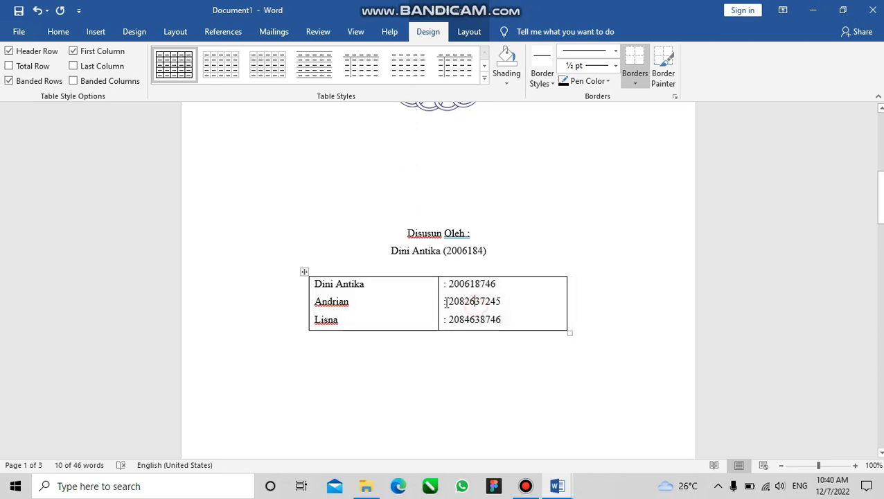
pyautogui.moveTo(437, 301); pyautogui.dragTo(462, 301)
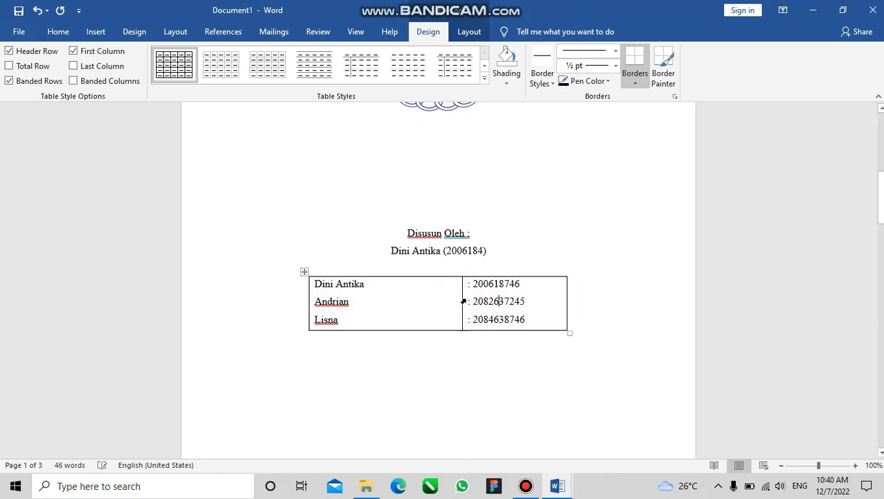
pyautogui.click(638, 328)
# Remove all borders from the authors' table
pyautogui.click(305, 271)
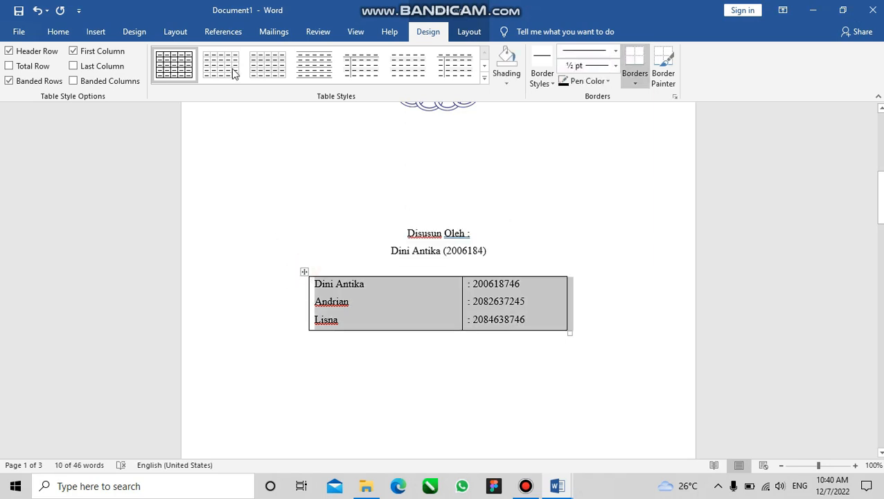
pyautogui.click(59, 32)
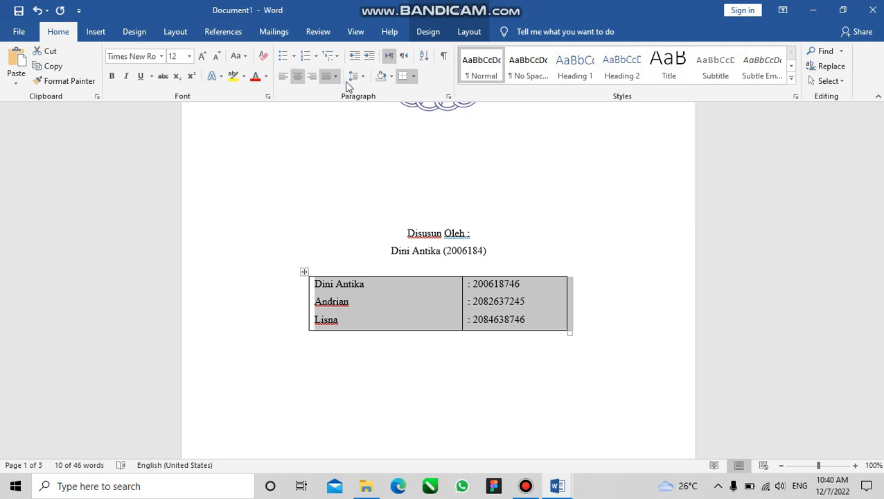
pyautogui.click(414, 78)
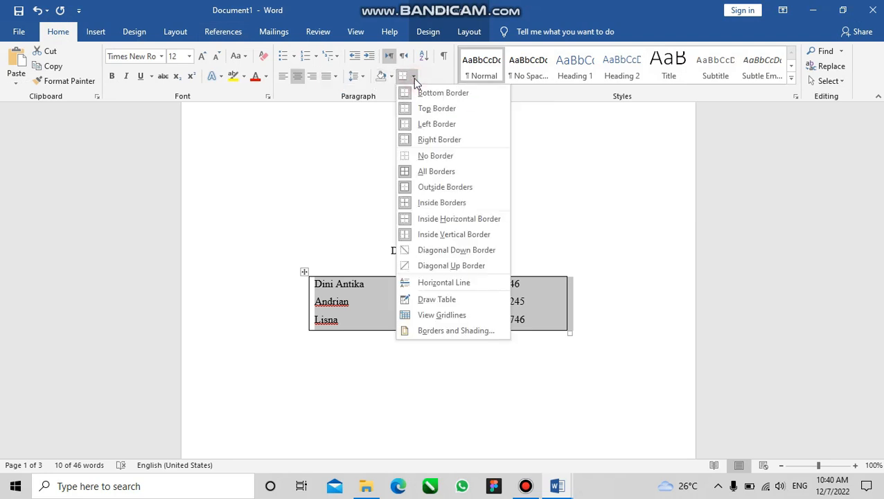
pyautogui.click(425, 158)
pyautogui.click(588, 344)
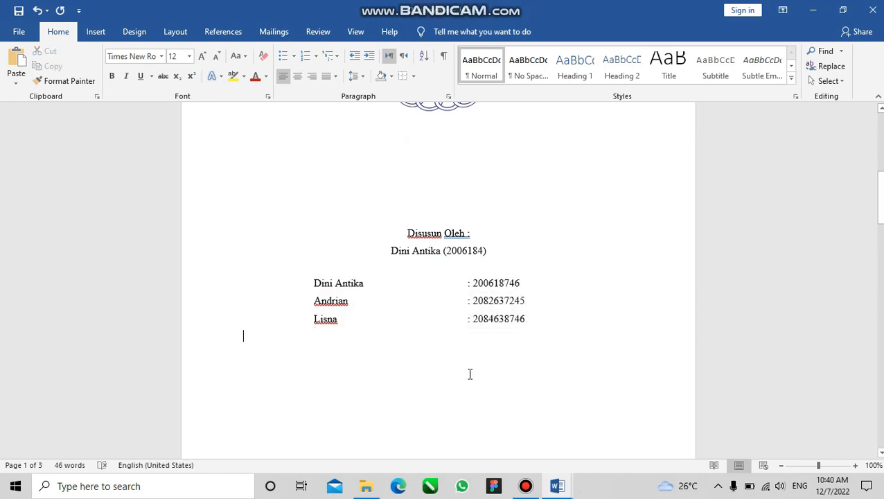
# Delete the single author line directly under "Disusun Oleh :" and the surplus blank lines between the ITG logo and that heading
pyautogui.scroll(-3, 469, 373)
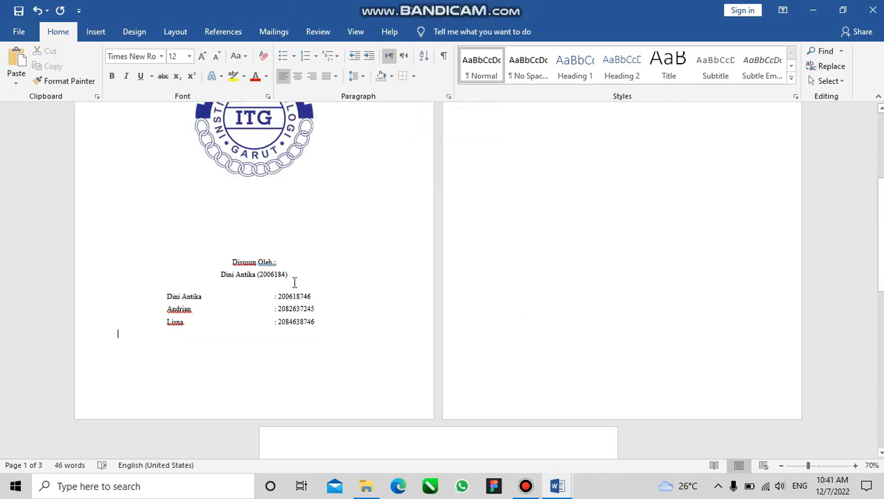
pyautogui.moveTo(296, 274); pyautogui.dragTo(186, 274)
pyautogui.press('BackSpace')
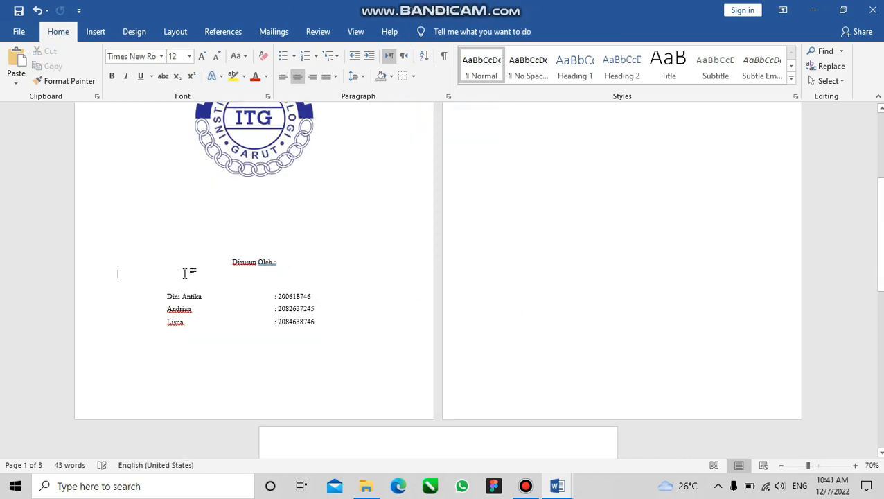
pyautogui.press('BackSpace')
pyautogui.press('Up')
pyautogui.press('BackSpace')
pyautogui.press('BackSpace')
pyautogui.press('BackSpace')
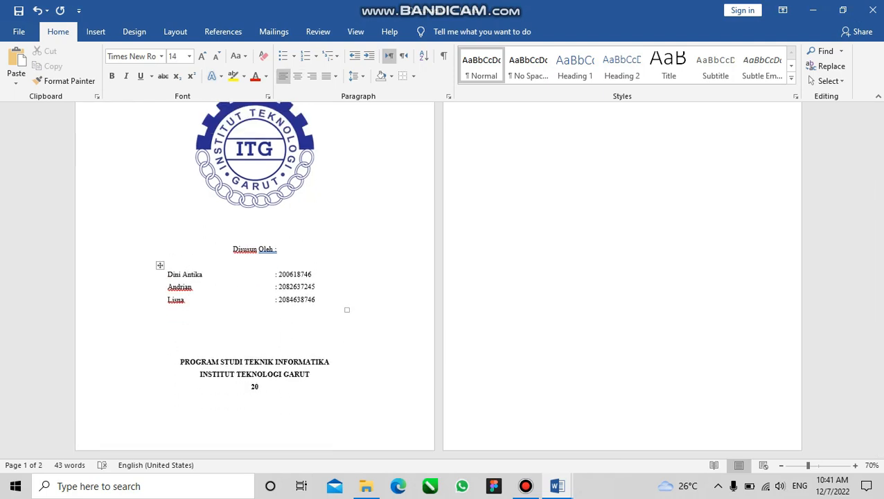
# Try to apply all borders to the authors' table
pyautogui.scroll(-4, 184, 272)
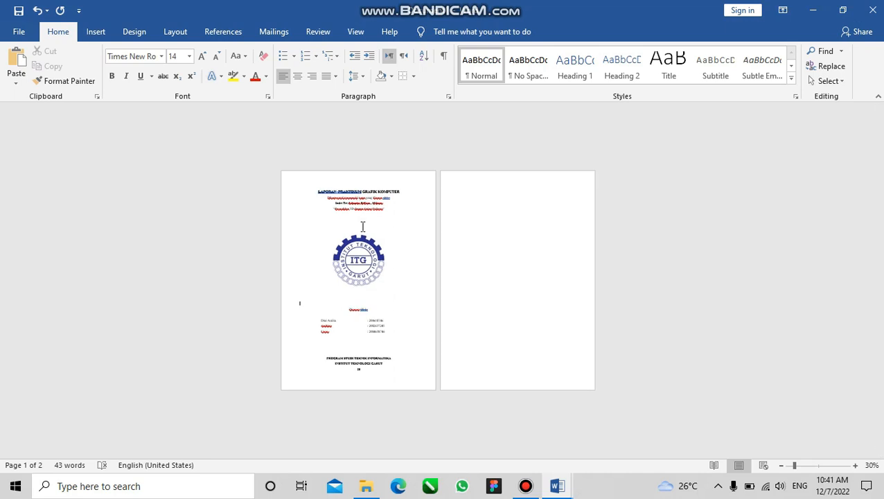
pyautogui.click(360, 225)
pyautogui.scroll(2, 357, 223)
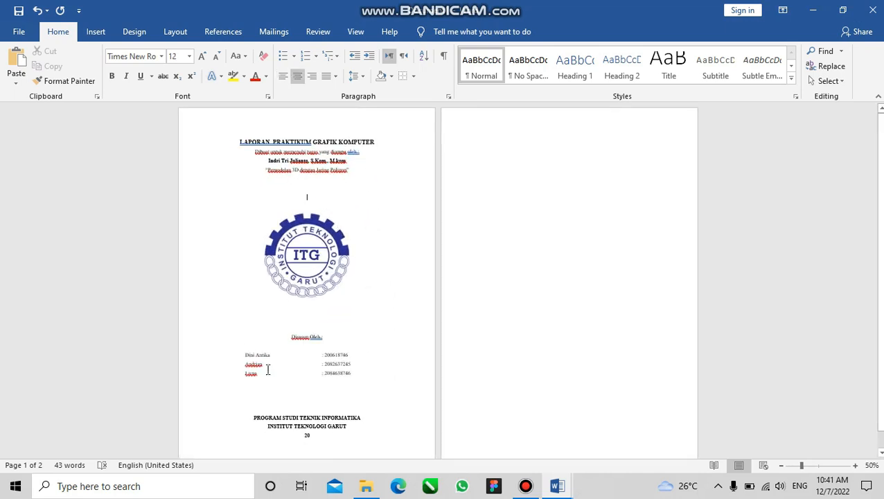
pyautogui.click(235, 347)
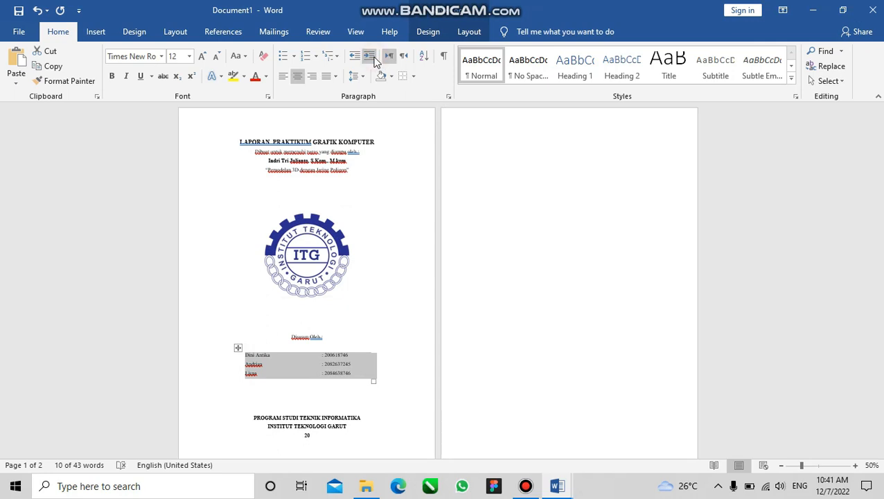
pyautogui.click(310, 368)
pyautogui.moveTo(321, 355); pyautogui.dragTo(325, 372)
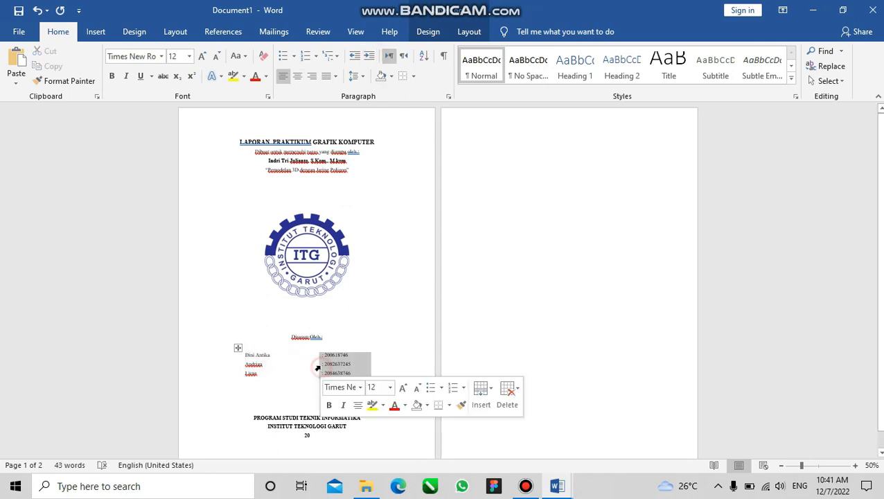
pyautogui.click(237, 347)
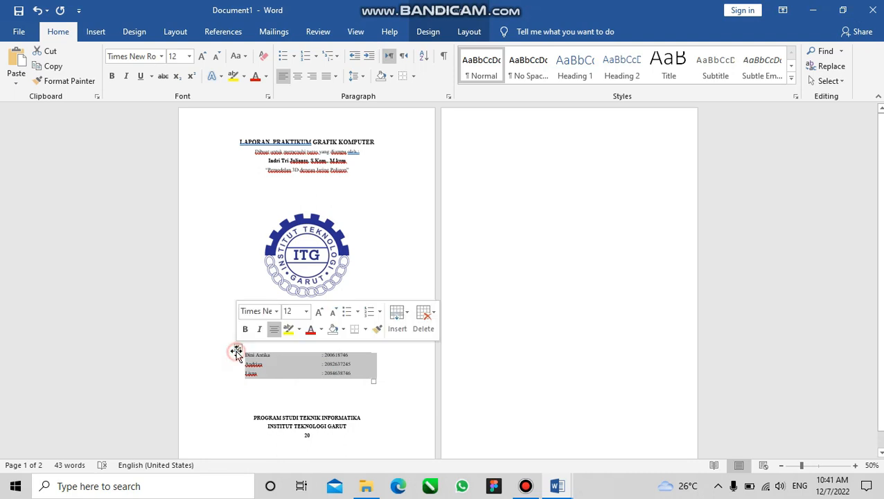
pyautogui.click(413, 76)
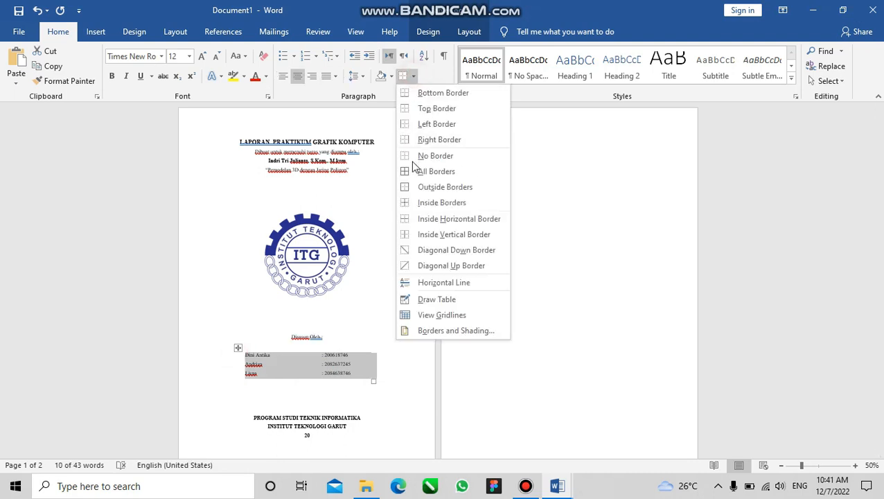
pyautogui.click(413, 173)
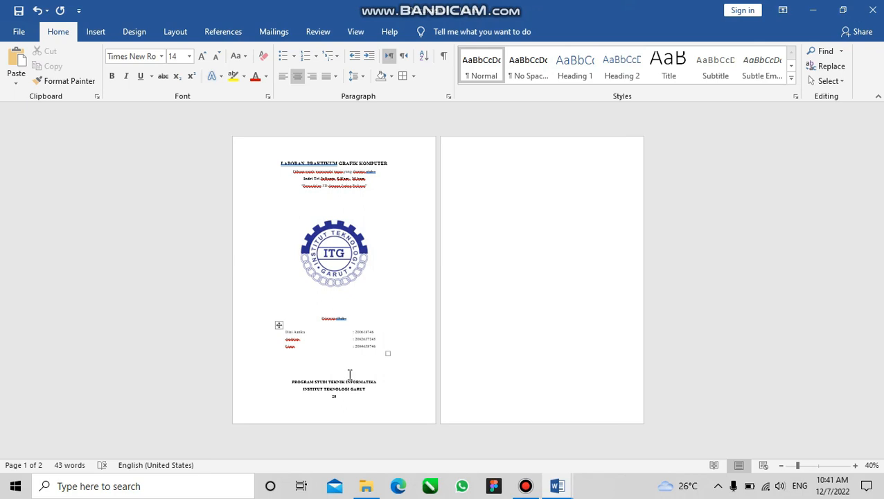
# Delete one blank line above the ITG logo and complete the year on the cover's last line as 2022
pyautogui.click(318, 206)
pyautogui.press('BackSpace')
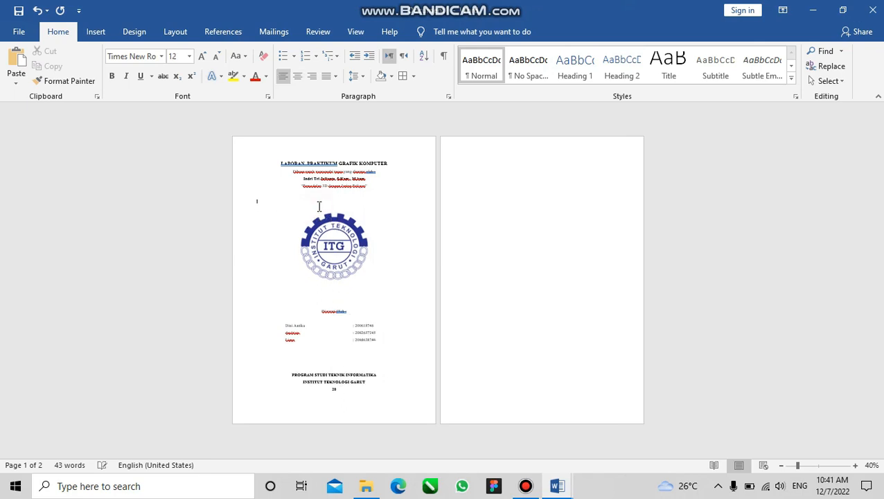
pyautogui.click(334, 390)
pyautogui.write('20')
pyautogui.scroll(8, 340, 391)
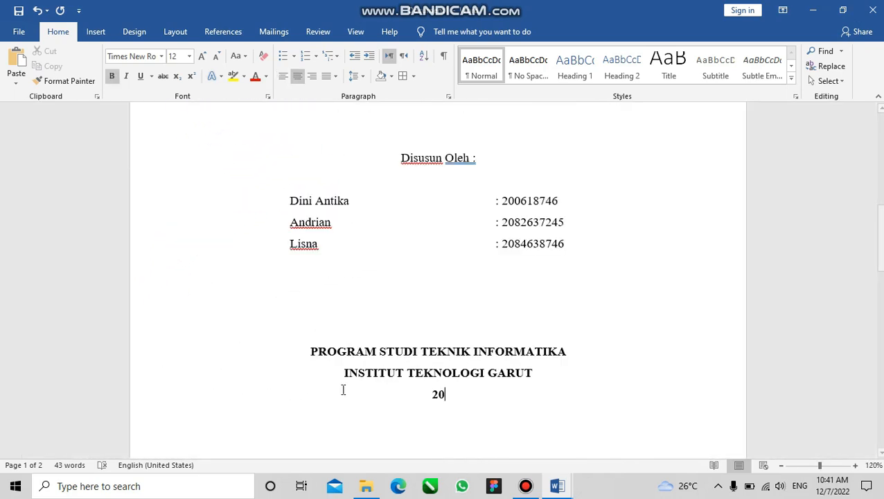
pyautogui.write('22')
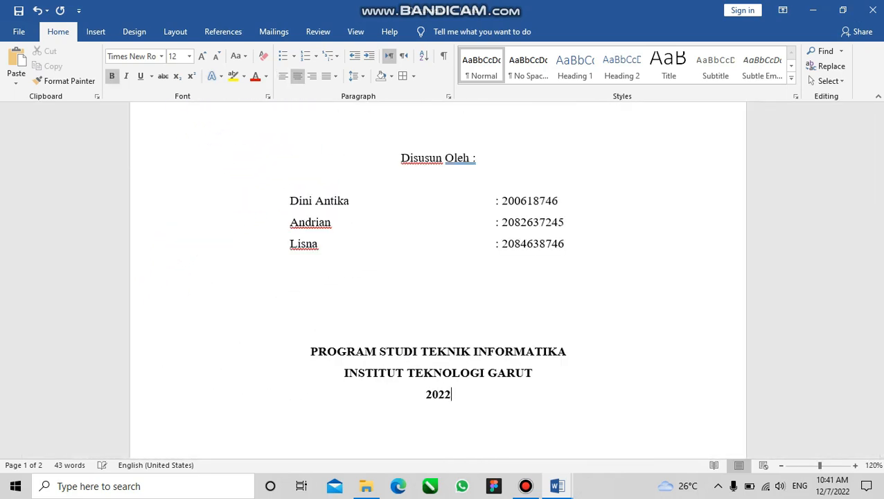
# Review the cover page layout from the report title down to the closing institute and year lines
pyautogui.scroll(-4, 341, 389)
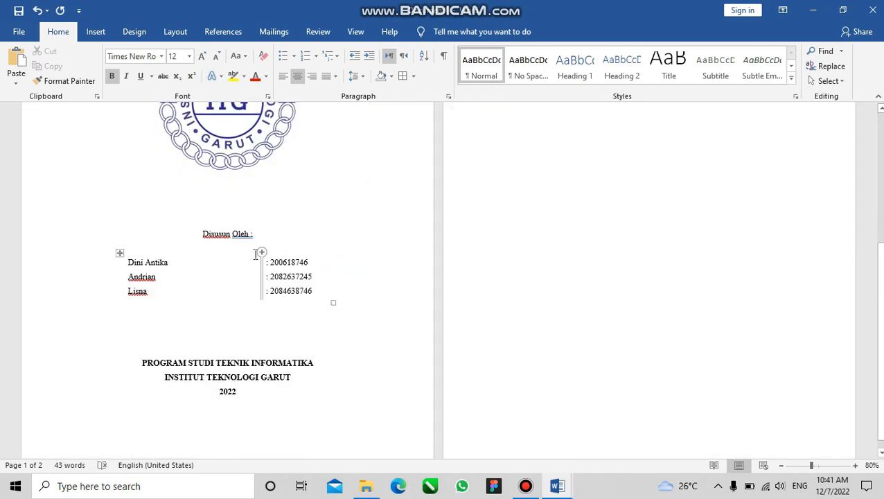
pyautogui.click(269, 238)
pyautogui.scroll(-2, 267, 237)
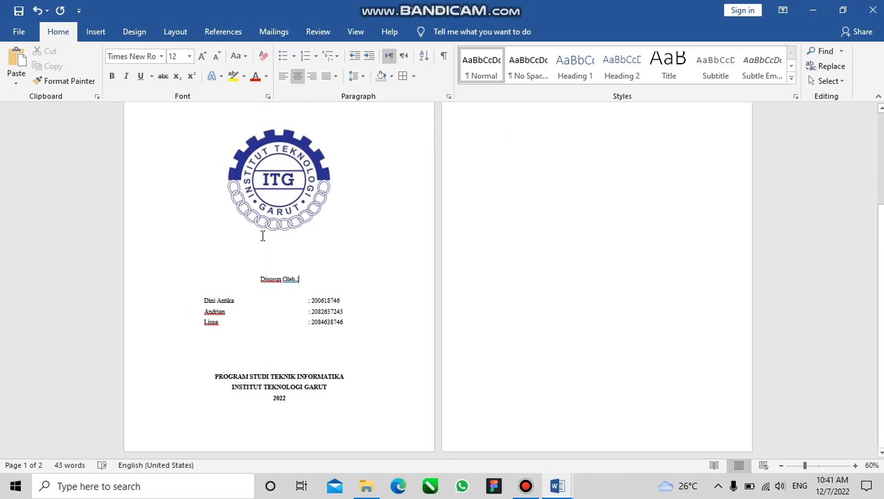
pyautogui.press('Up')
pyautogui.press('Up')
pyautogui.press('Up')
pyautogui.press('Up')
pyautogui.press('Up')
pyautogui.press('Up')
pyautogui.press('Up')
pyautogui.press('Up')
pyautogui.press('Up')
pyautogui.press('Up')
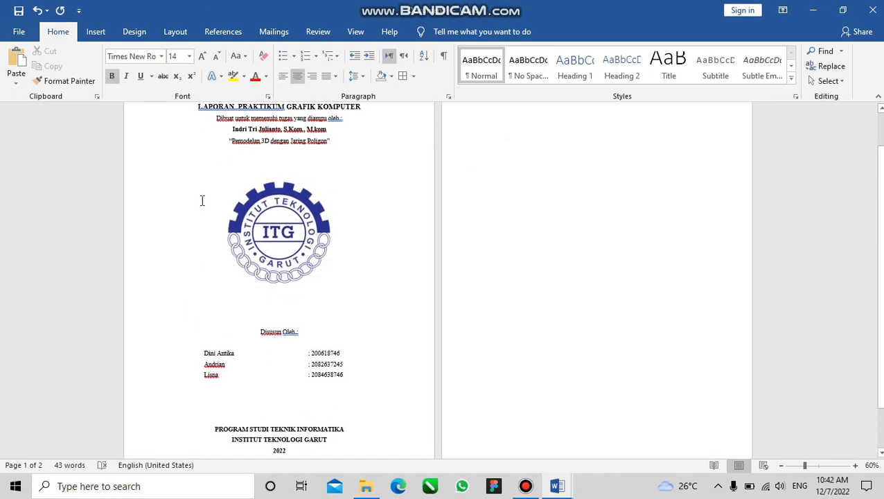
pyautogui.press('Down')
pyautogui.press('Up')
pyautogui.click(202, 200)
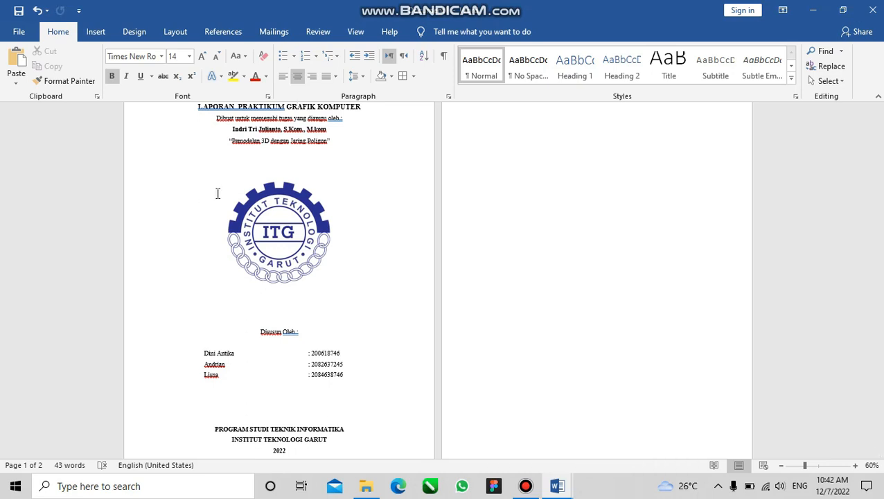
pyautogui.moveTo(883, 216); pyautogui.dragTo(796, 158)
pyautogui.click(376, 302)
pyautogui.press('Down')
pyautogui.press('Down')
pyautogui.press('Down')
pyautogui.press('Down')
pyautogui.press('Down')
pyautogui.press('Down')
pyautogui.press('Down')
pyautogui.press('Down')
pyautogui.press('Down')
pyautogui.press('Down')
pyautogui.press('Down')
pyautogui.press('Down')
pyautogui.press('Down')
pyautogui.press('Down')
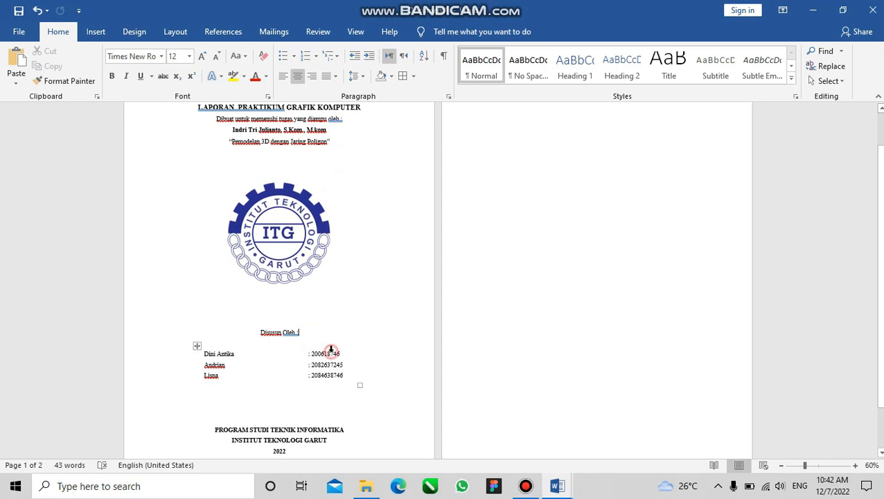
pyautogui.click(330, 349)
pyautogui.moveTo(879, 252); pyautogui.dragTo(879, 214)
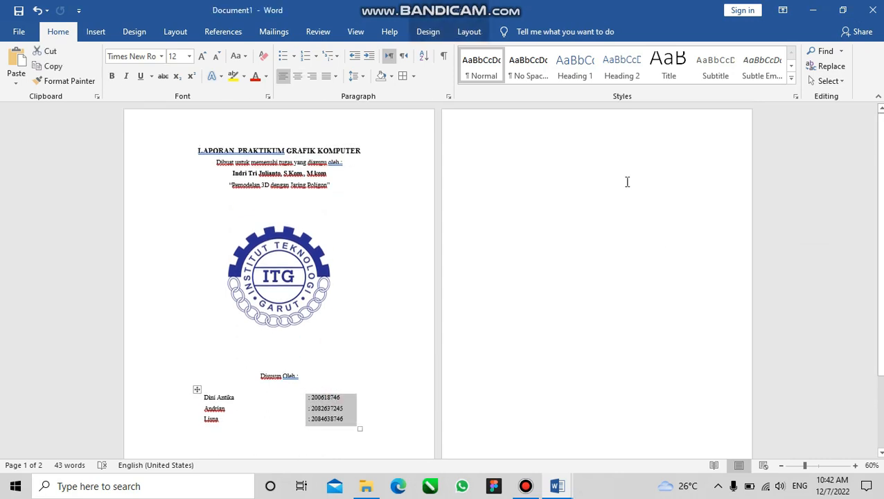
pyautogui.click(358, 254)
pyautogui.moveTo(879, 151); pyautogui.dragTo(878, 223)
# Enter the heading text "Kata pengantar" at the start of the second page
pyautogui.click(571, 166)
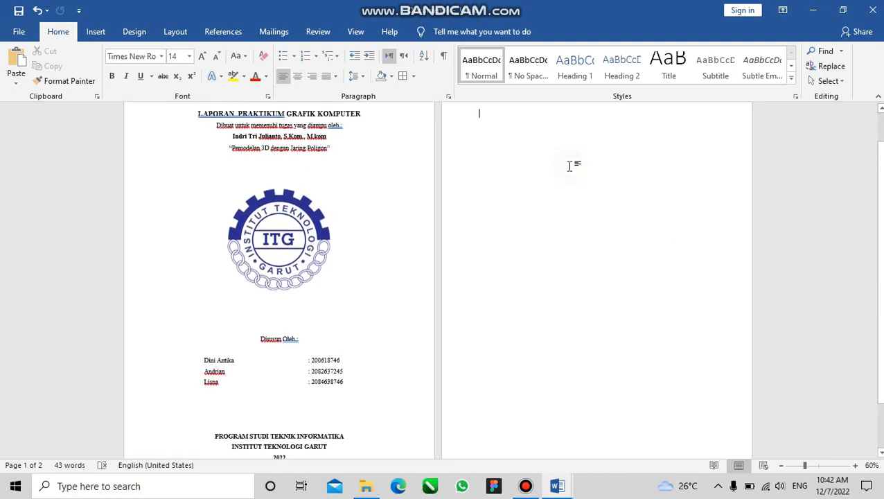
pyautogui.scroll(1, 548, 165)
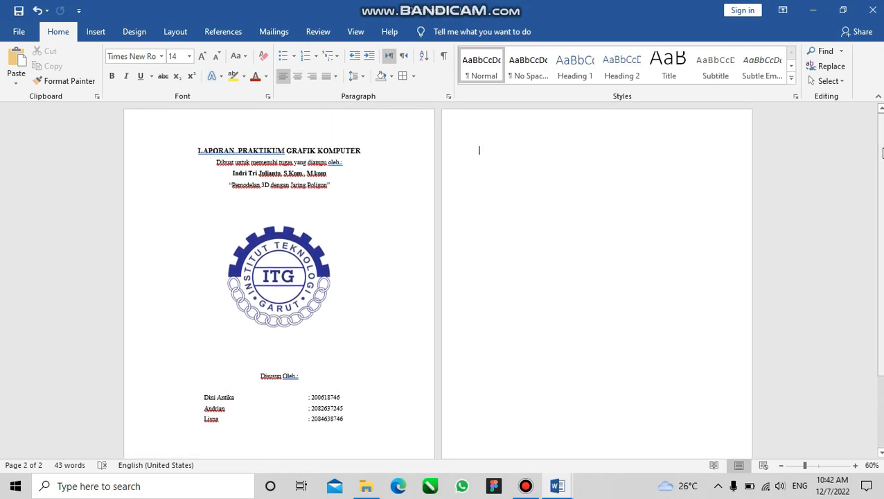
pyautogui.write('daftar')
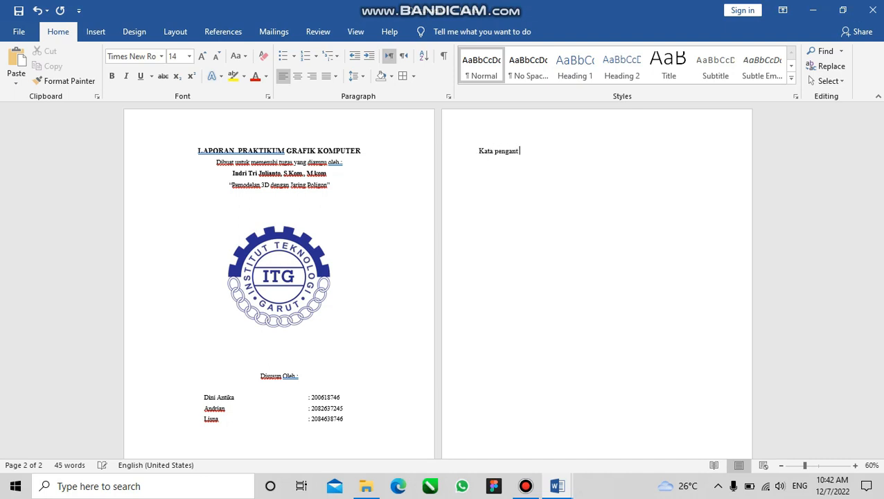
pyautogui.scroll(4, 547, 165)
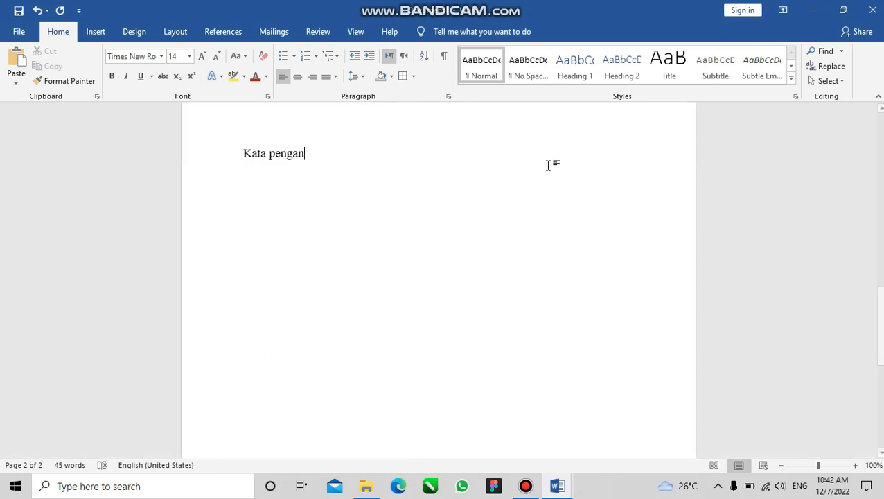
pyautogui.write('tar')
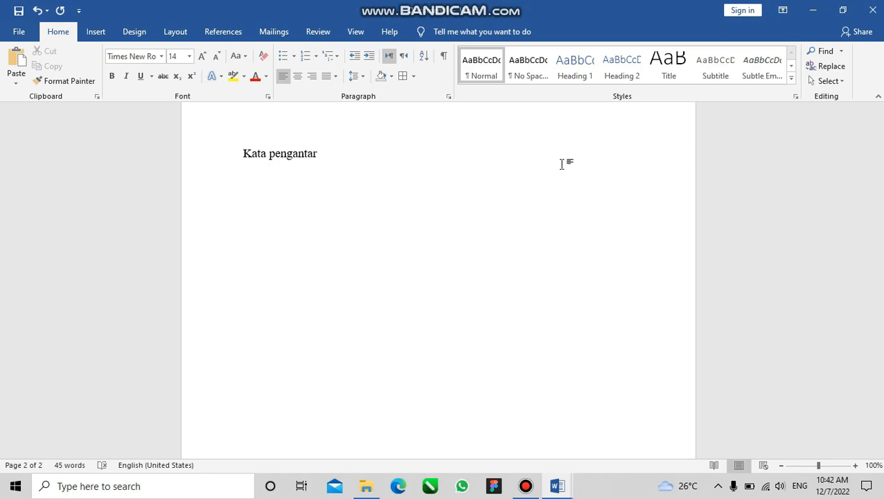
# Center the "Kata pengantar" heading at the start of the second page
pyautogui.click(200, 151)
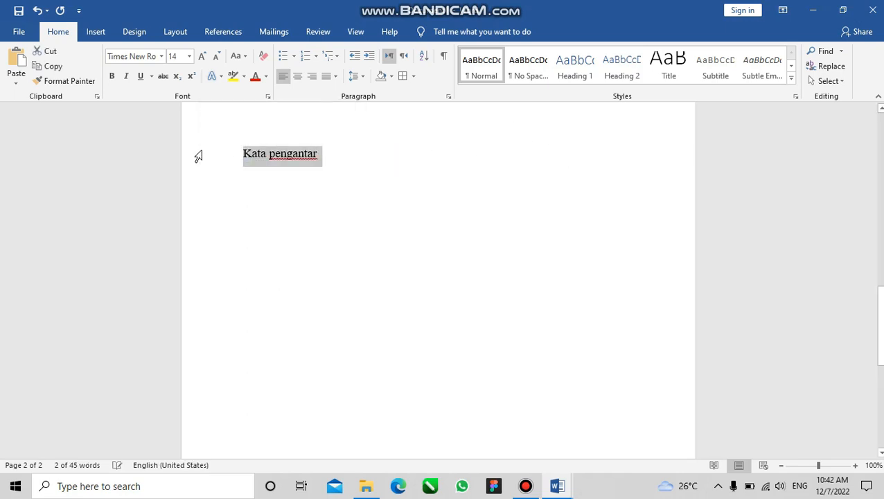
pyautogui.hotkey('ctrl', 'r')
pyautogui.hotkey('ctrl', 'e')
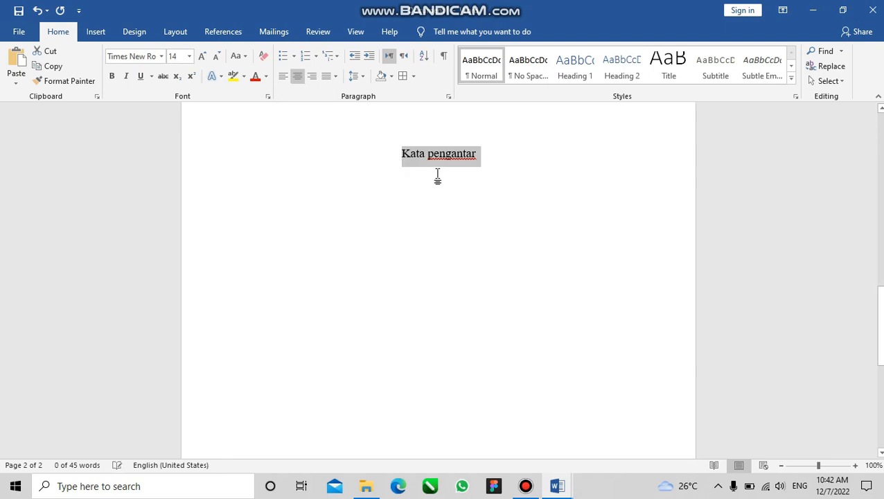
# Inspect the footer areas of the cover page and the Kata pengantar page, and return to the body text
pyautogui.scroll(5, 438, 277)
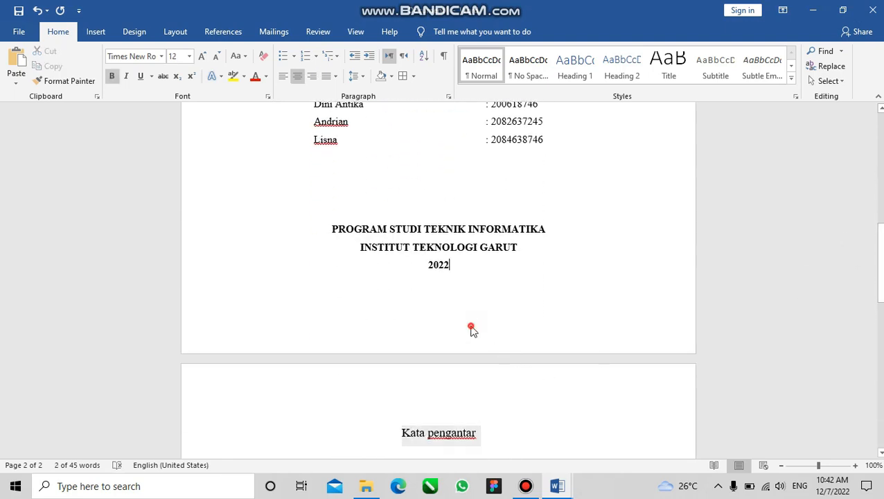
pyautogui.doubleClick(464, 327)
pyautogui.moveTo(880, 267); pyautogui.dragTo(880, 414)
pyautogui.doubleClick(546, 382)
pyautogui.doubleClick(496, 420)
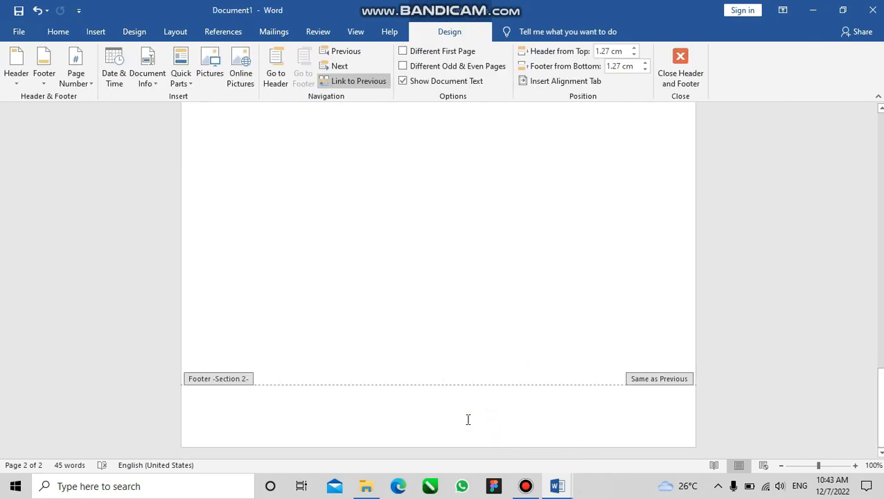
pyautogui.moveTo(880, 412); pyautogui.dragTo(878, 139)
pyautogui.doubleClick(539, 229)
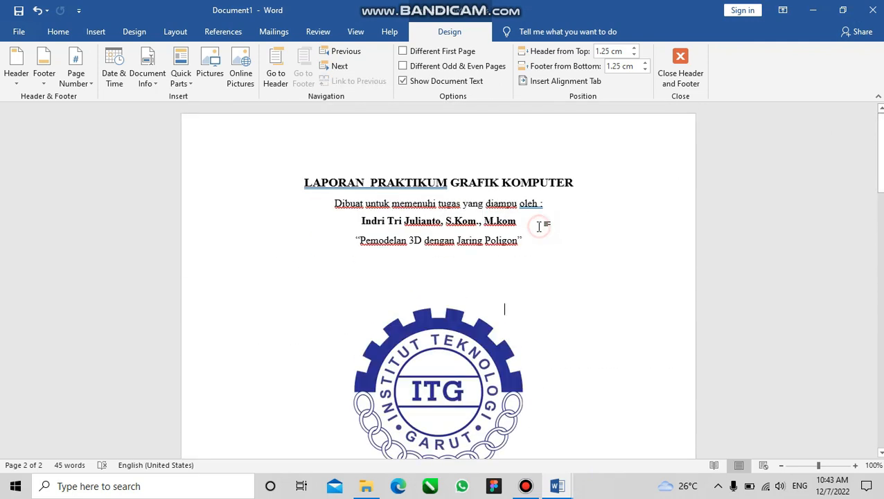
# Check the Section 1 footer on the cover against the Section 2 header, and leave header and footer editing
pyautogui.moveTo(878, 166); pyautogui.dragTo(874, 276)
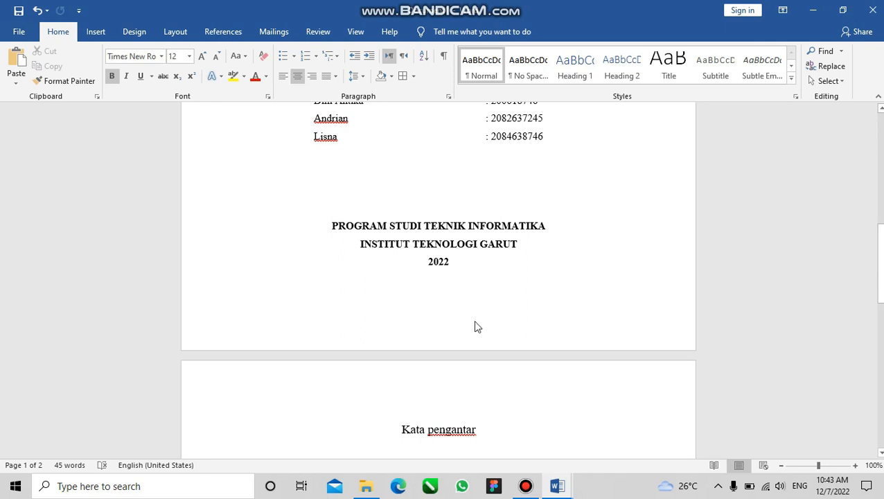
pyautogui.doubleClick(467, 323)
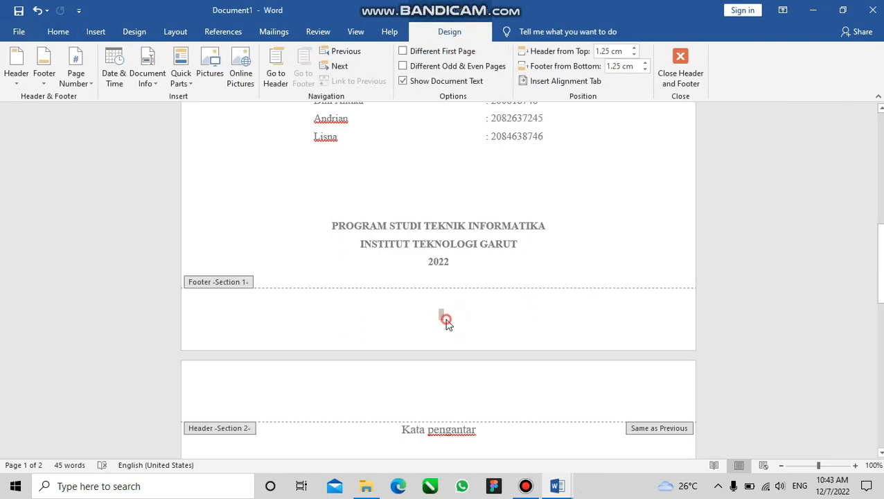
pyautogui.click(493, 443)
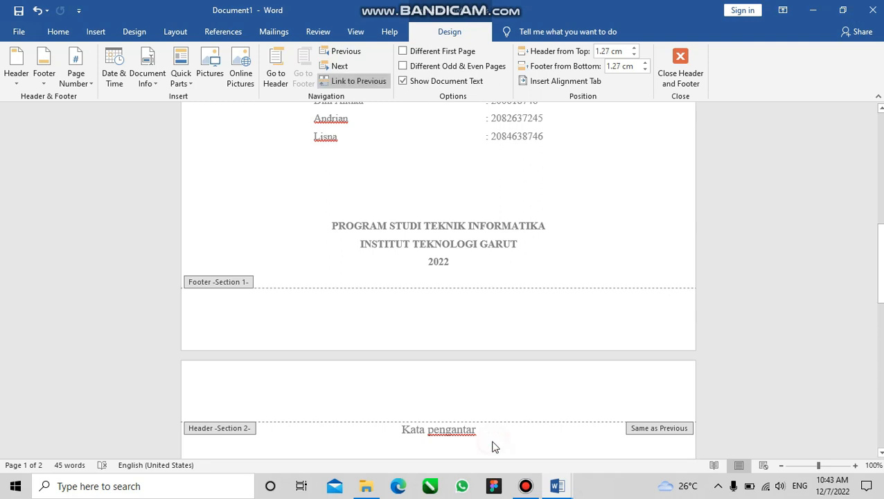
pyautogui.click(433, 324)
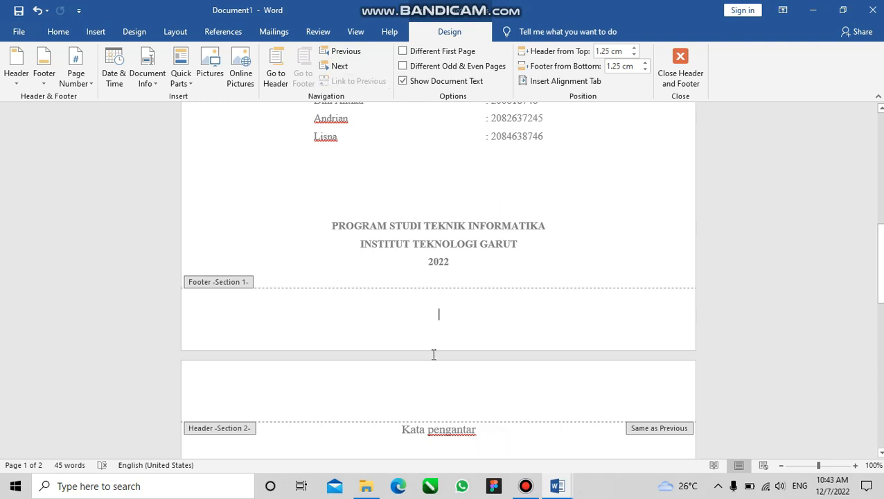
pyautogui.doubleClick(418, 199)
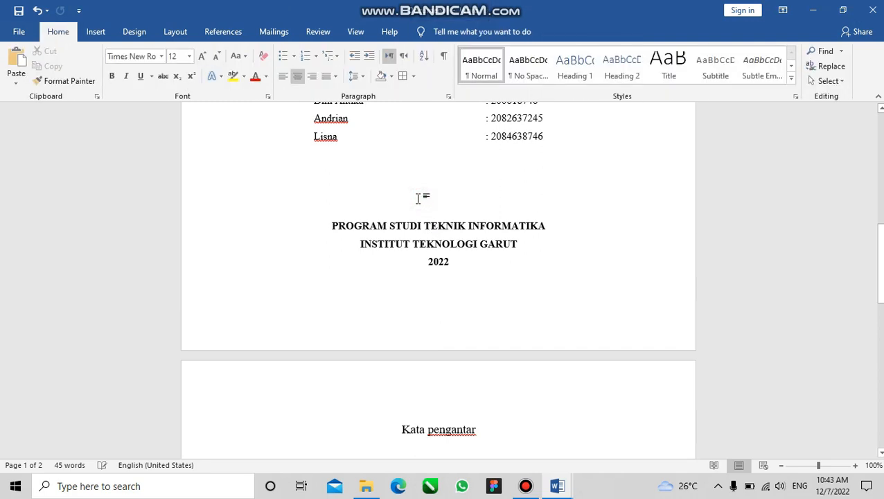
# Review the cover page and the Kata pengantar page side by side, and examine the cover's title block and logo up close
pyautogui.keyDown('ctrl'); pyautogui.scroll(-3, 417, 198); pyautogui.keyUp('ctrl')
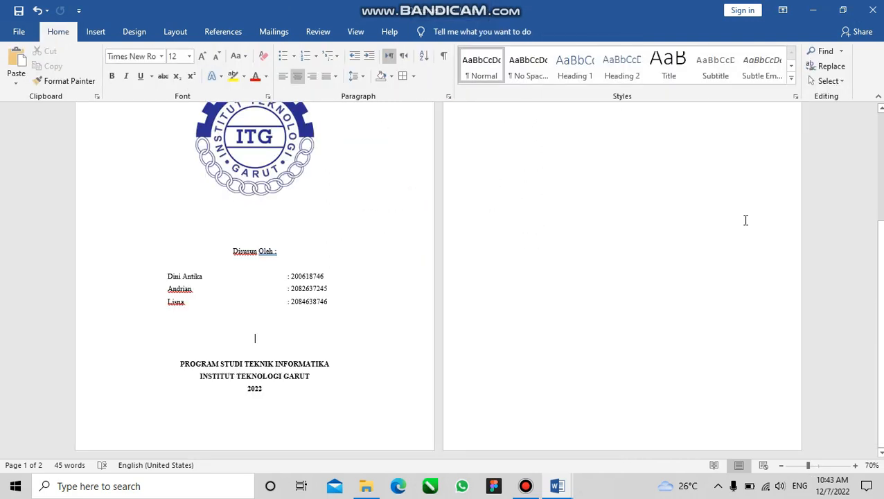
pyautogui.moveTo(880, 299); pyautogui.dragTo(880, 187)
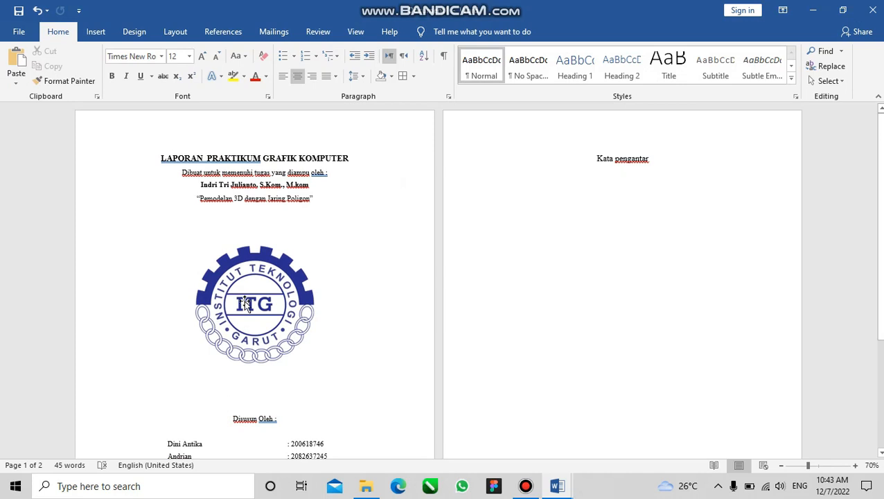
pyautogui.keyDown('ctrl'); pyautogui.scroll(4, 244, 303); pyautogui.keyUp('ctrl')
pyautogui.moveTo(879, 181)
pyautogui.mouseDown()
pyautogui.moveTo(881, 300)
pyautogui.moveTo(879, 179)
pyautogui.mouseUp()
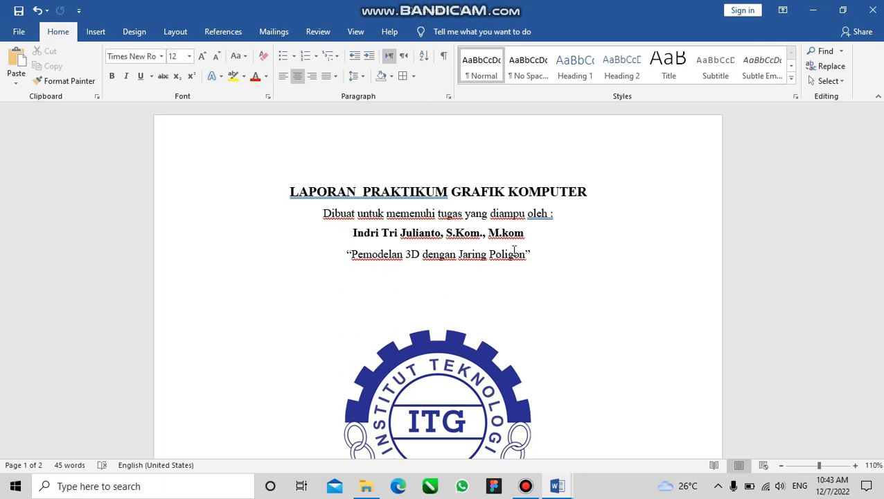
pyautogui.keyDown('ctrl'); pyautogui.scroll(-4, 511, 286); pyautogui.keyUp('ctrl')
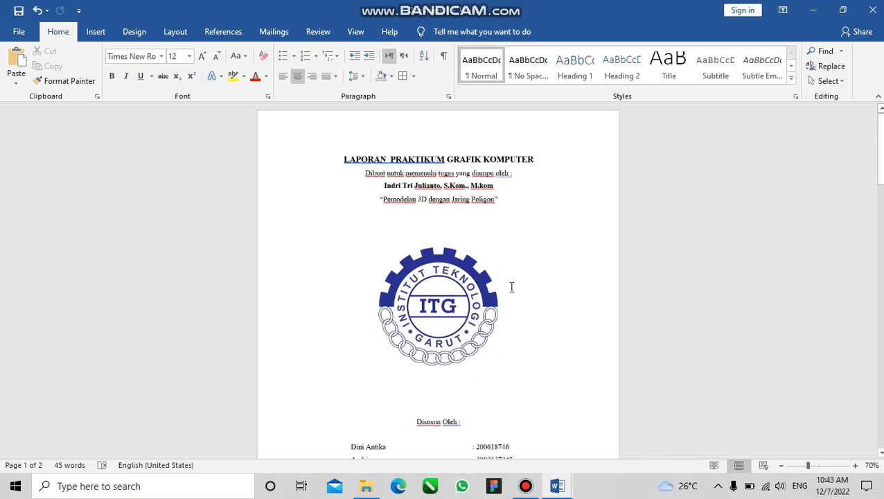